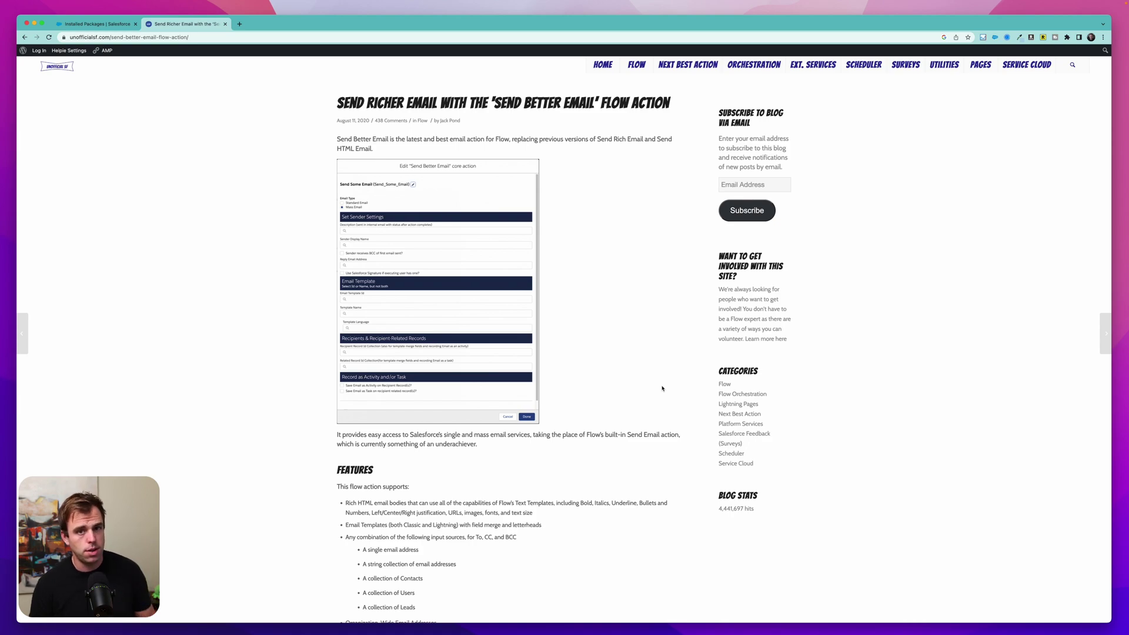
scroll(513, 404, "down", 20)
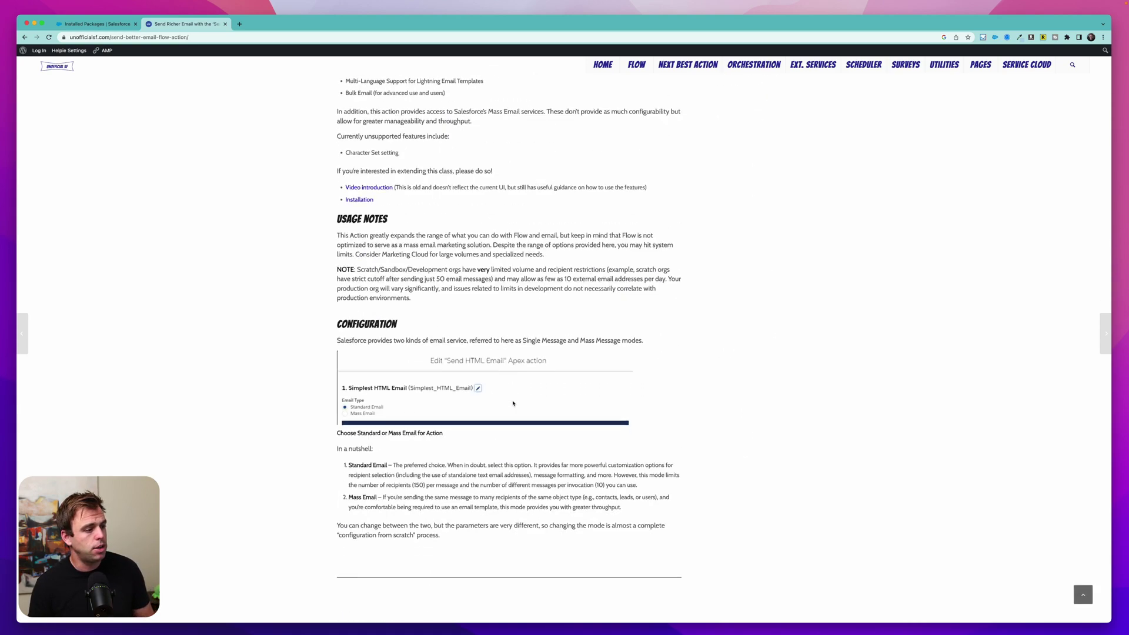
scroll(513, 403, "down", 20)
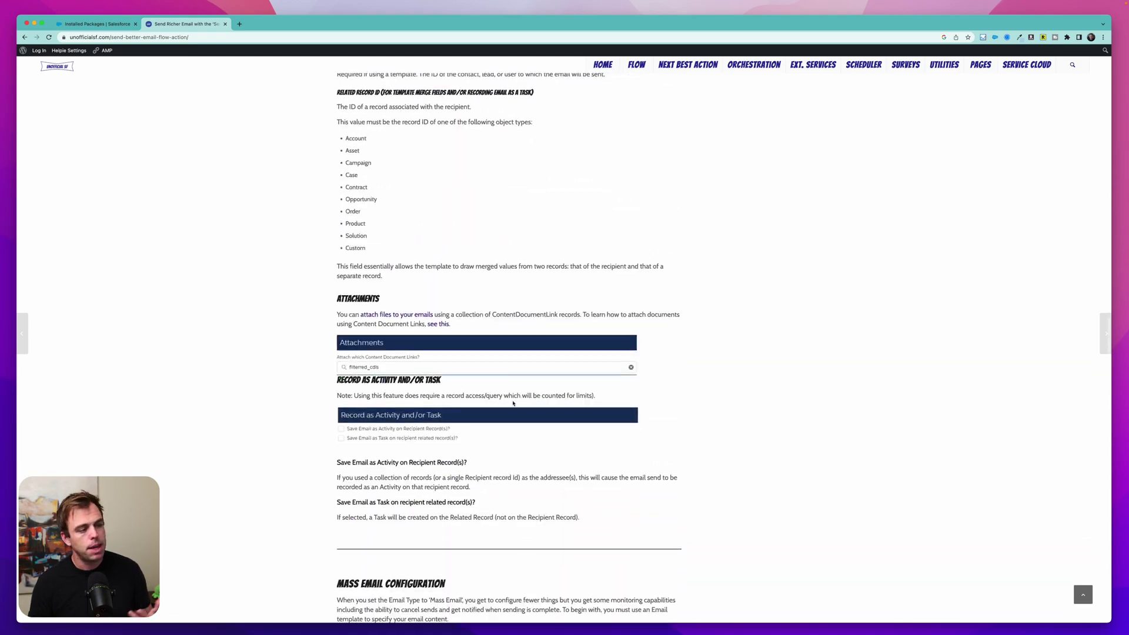
scroll(513, 404, "down", 20)
triple_click(578, 206)
left_click(567, 205)
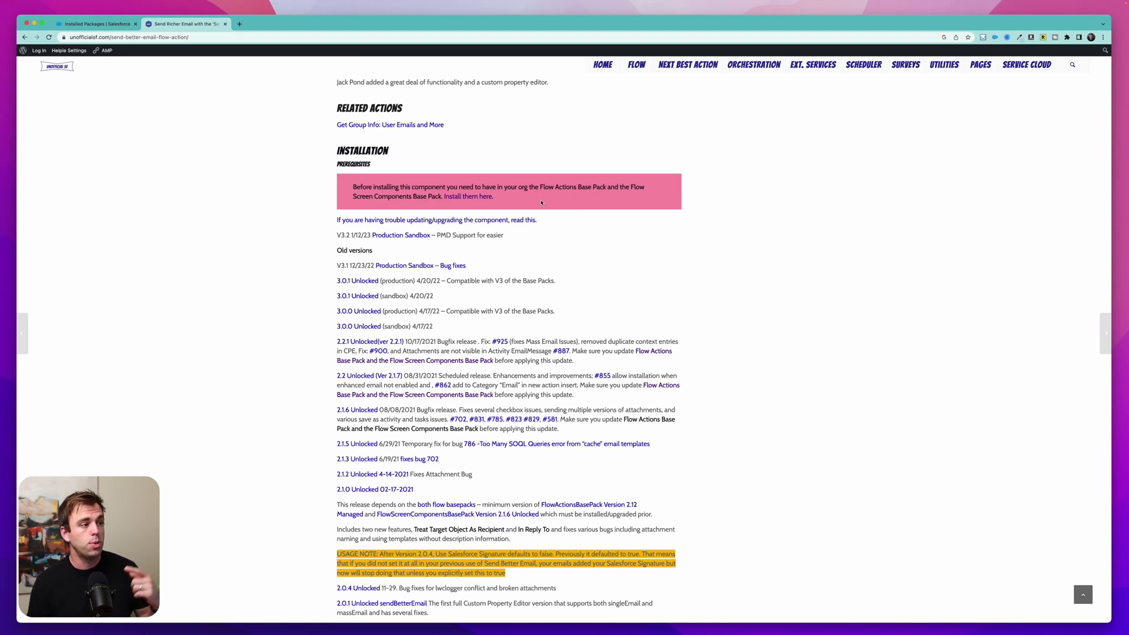
left_click_drag(540, 187, 441, 197)
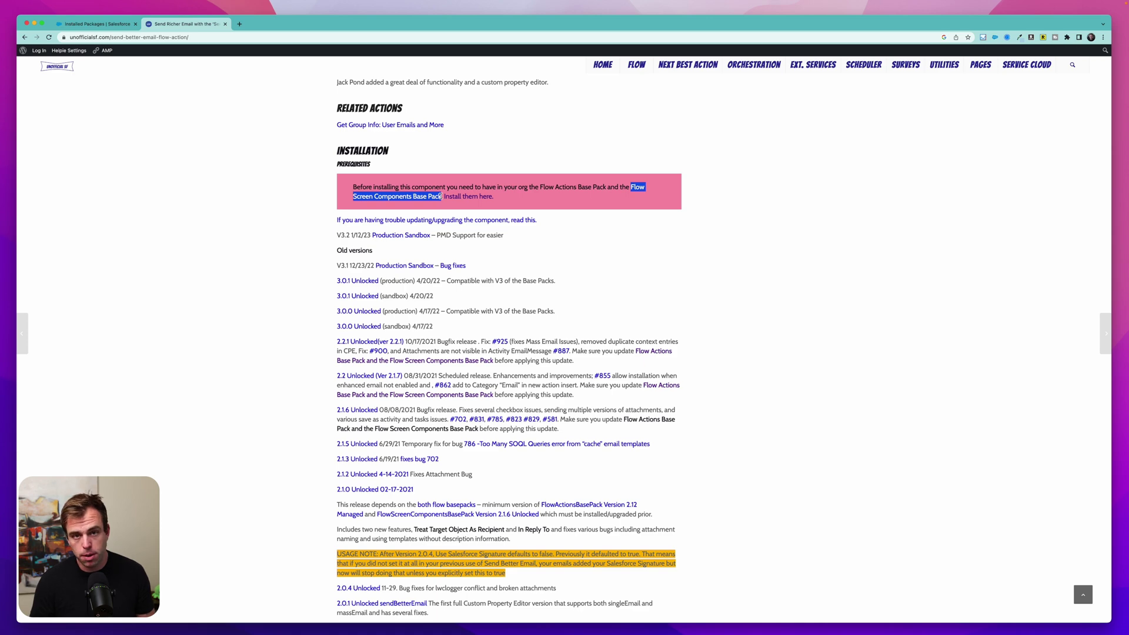
left_click(508, 205)
- Follow UnofficialSF's base pack page to the Production install link for the screen components pack
left_click(467, 196)
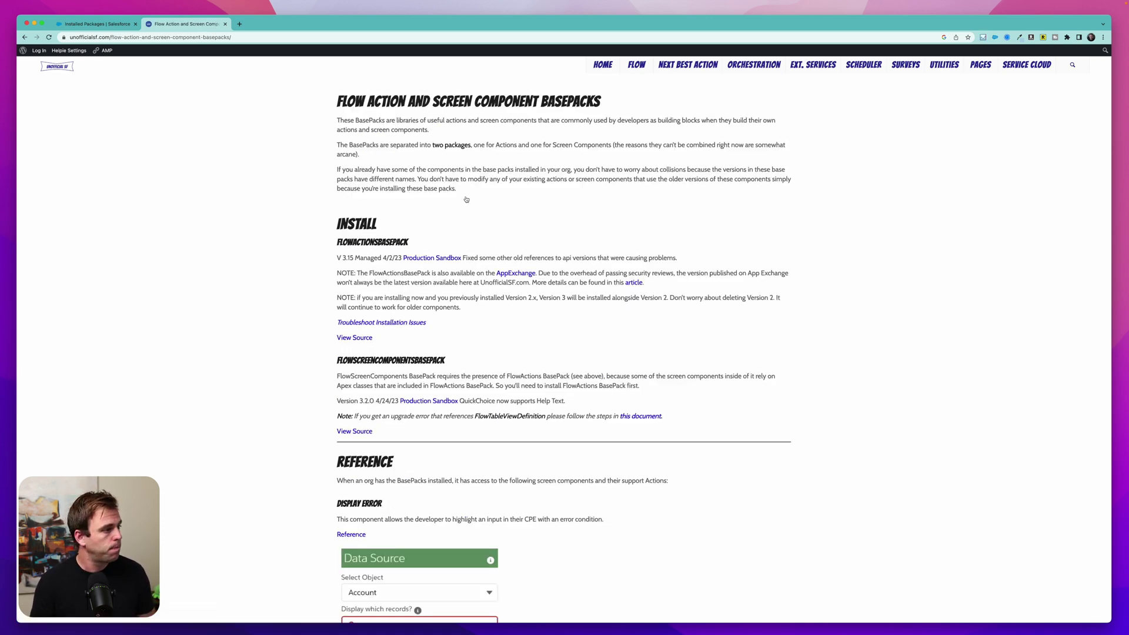
key("super+equal")
key("super+equal")
key("super+equal")
left_click_drag(224, 257, 318, 257)
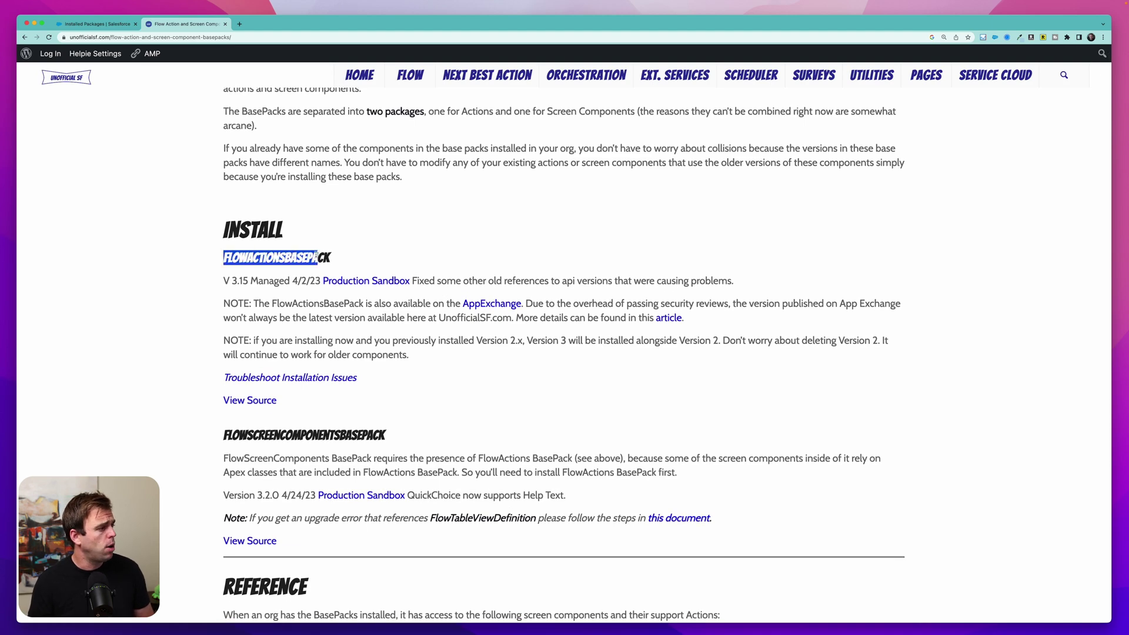
scroll(318, 257, "down", 1)
left_click(327, 266)
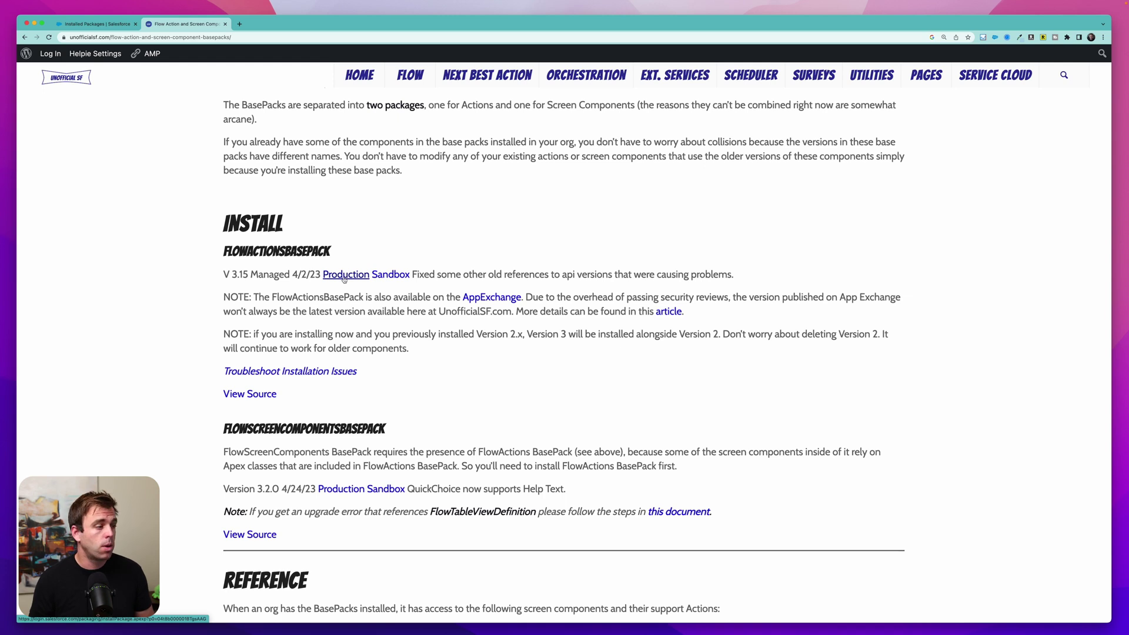
scroll(417, 490, "up", 1)
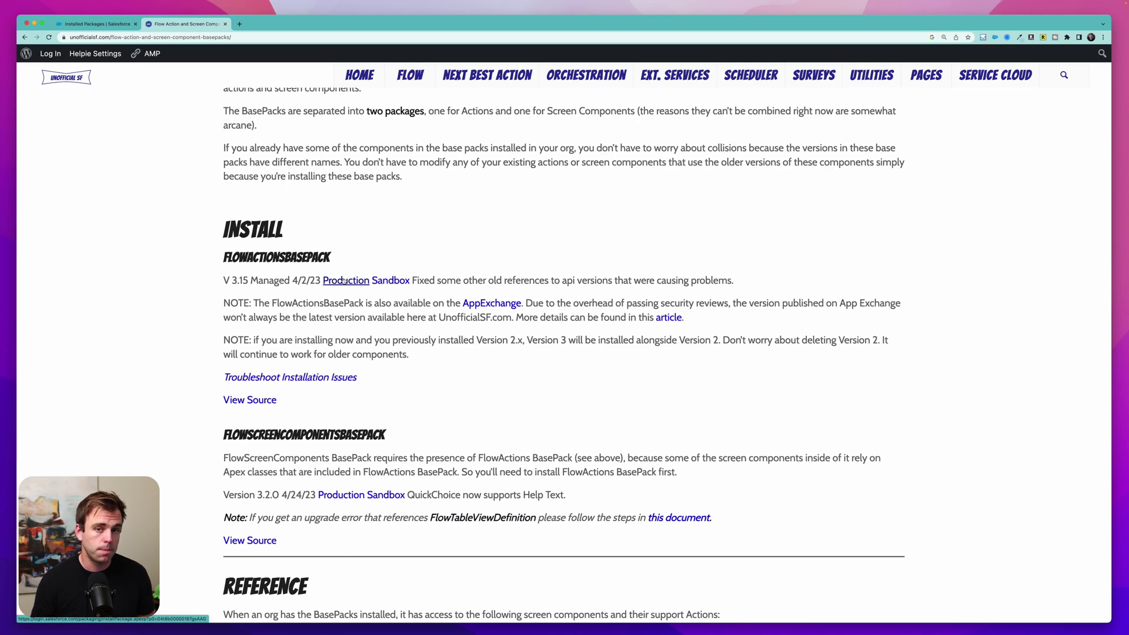
scroll(494, 380, "down", 2)
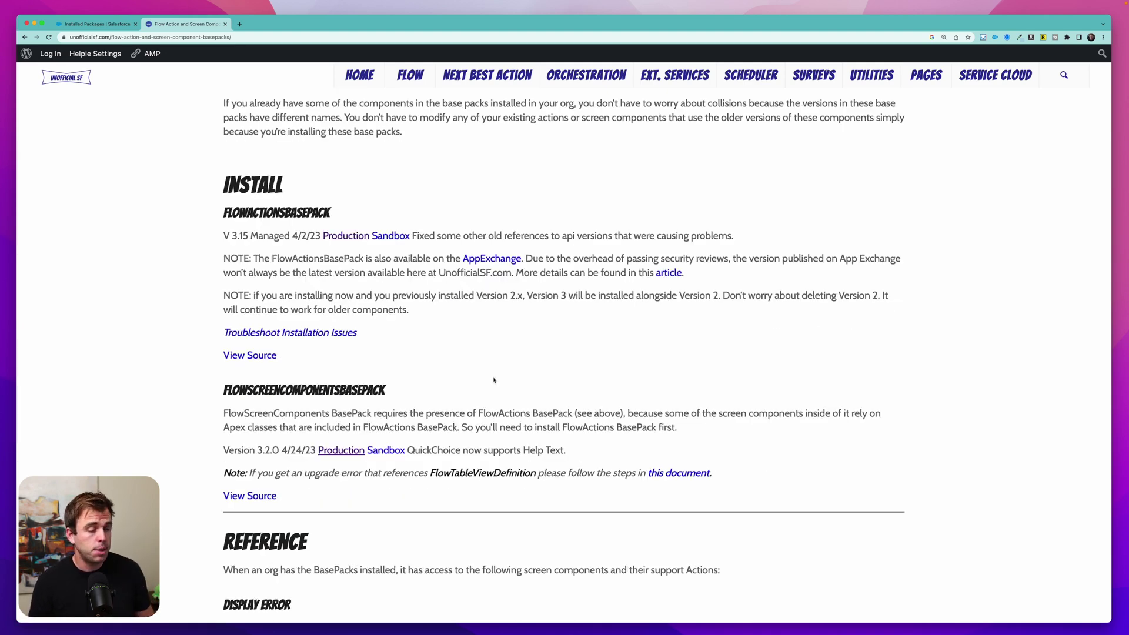
left_click(70, 53)
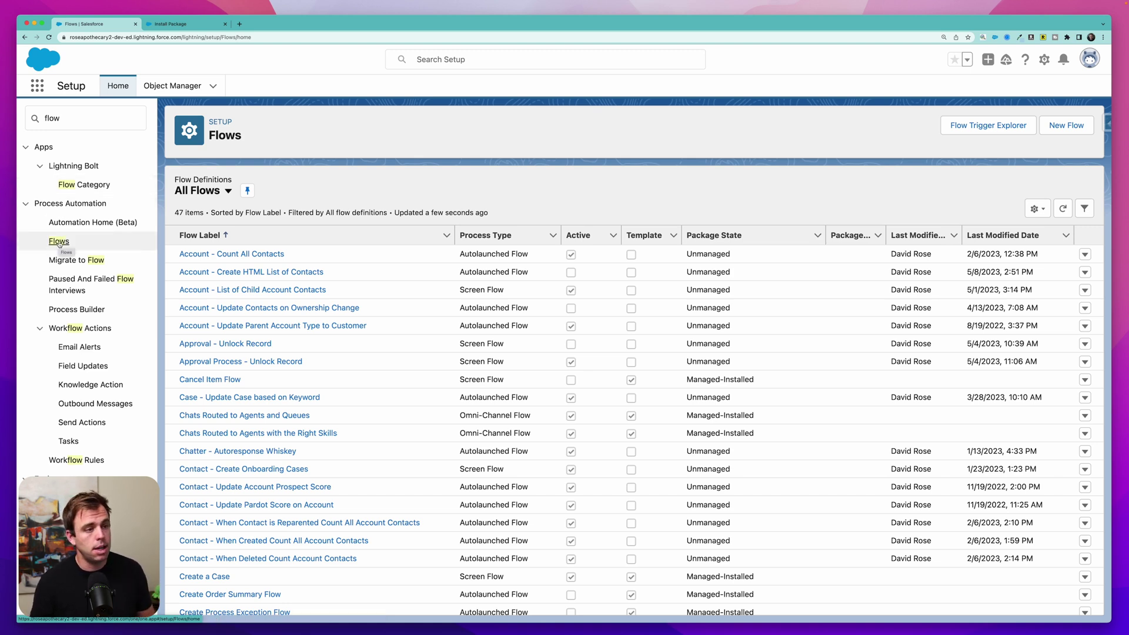
- Create a record-triggered Opportunity flow that runs when records are updated to meet StageName Equals Proposal/Price Quote
left_click(1064, 130)
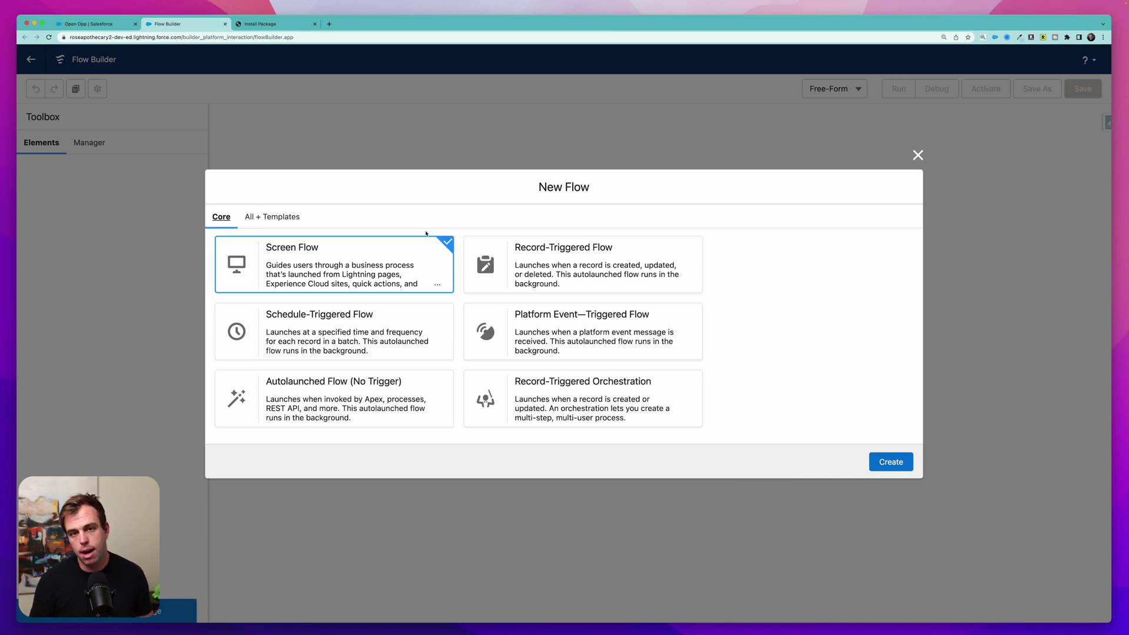
left_click(586, 274)
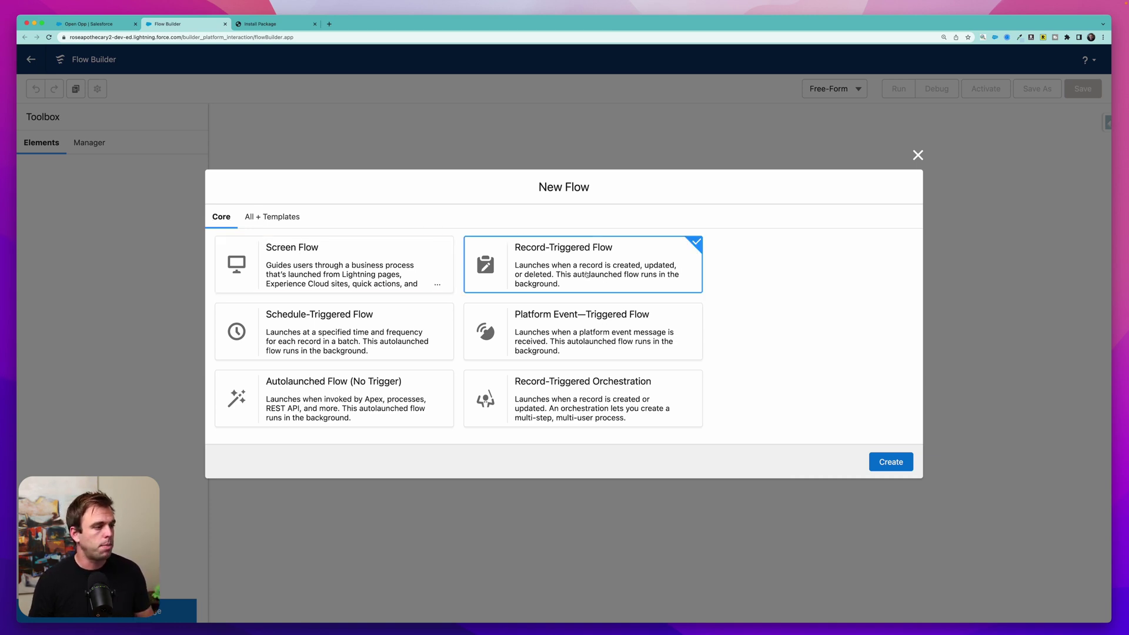
left_click(893, 463)
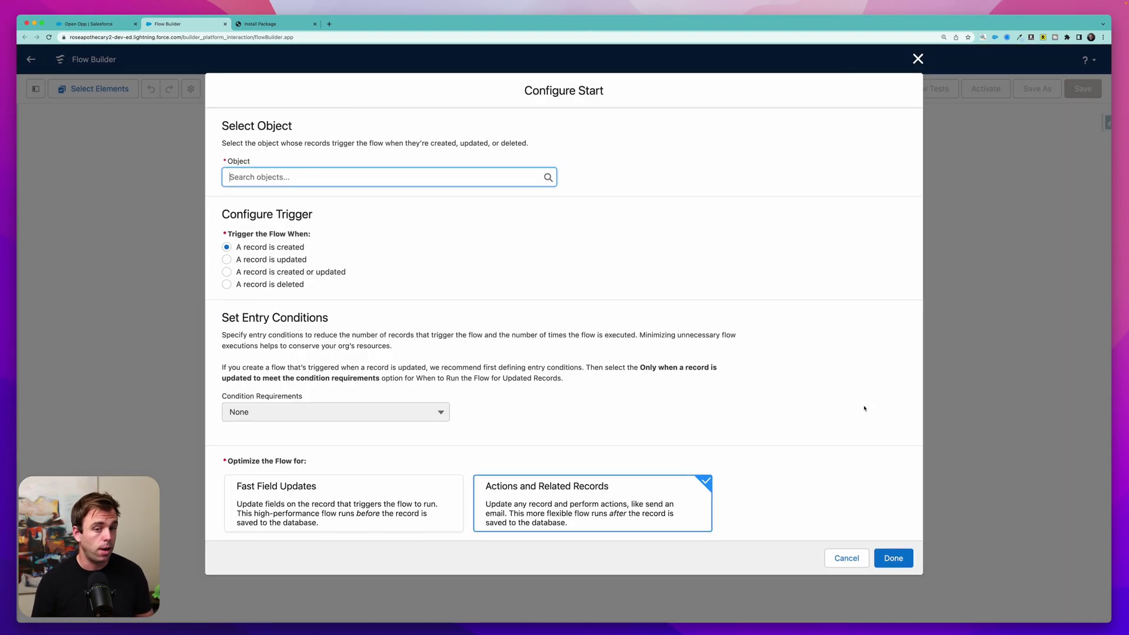
type("opp")
left_click(284, 200)
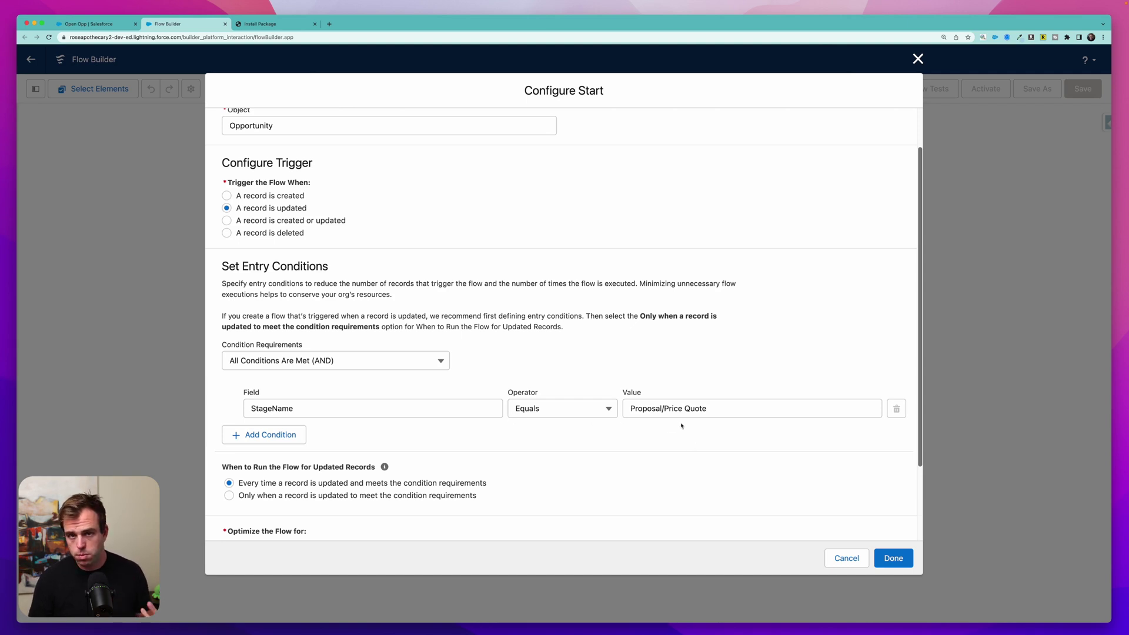
scroll(651, 426, "down", 3)
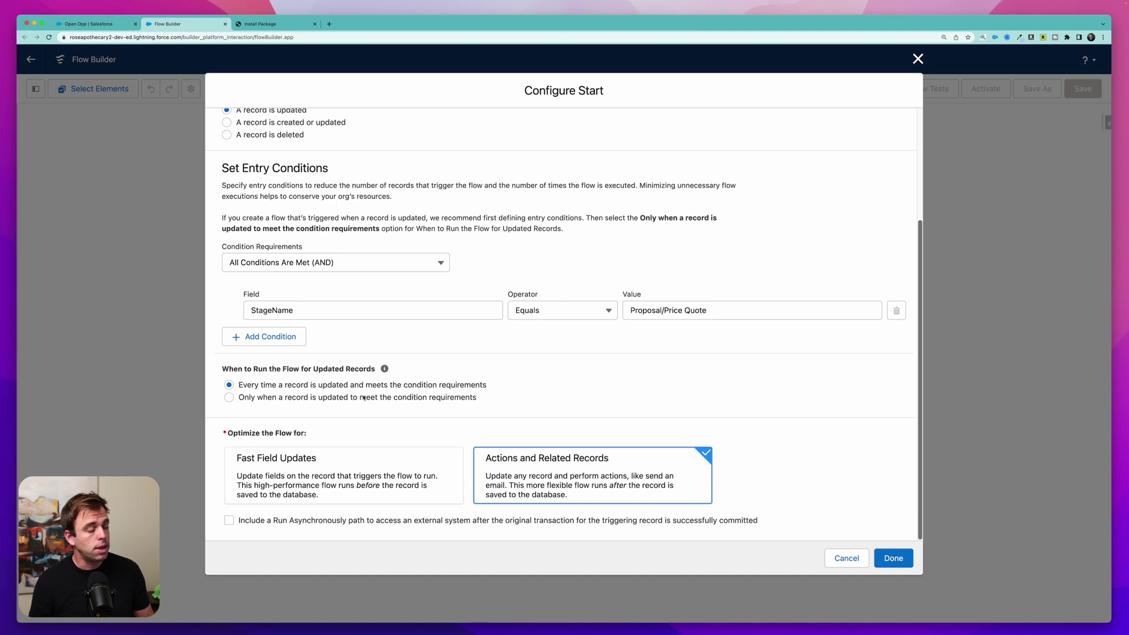
left_click(274, 398)
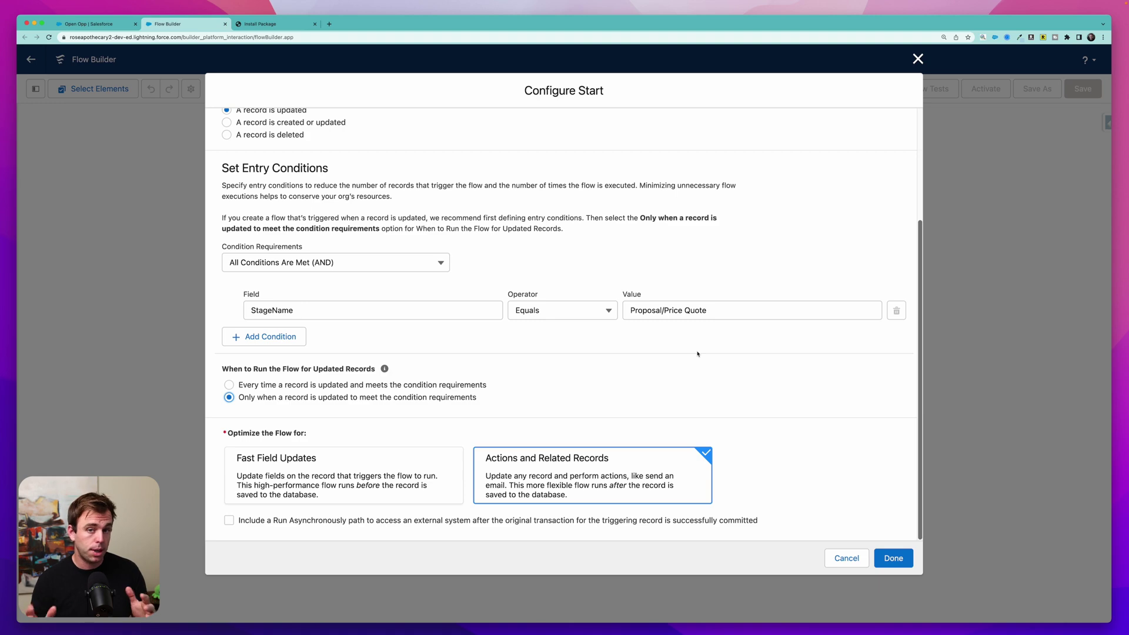
left_click(903, 568)
- Add a Send Better Email action labelled 'Send Email with Attachment' after the start
left_click(563, 292)
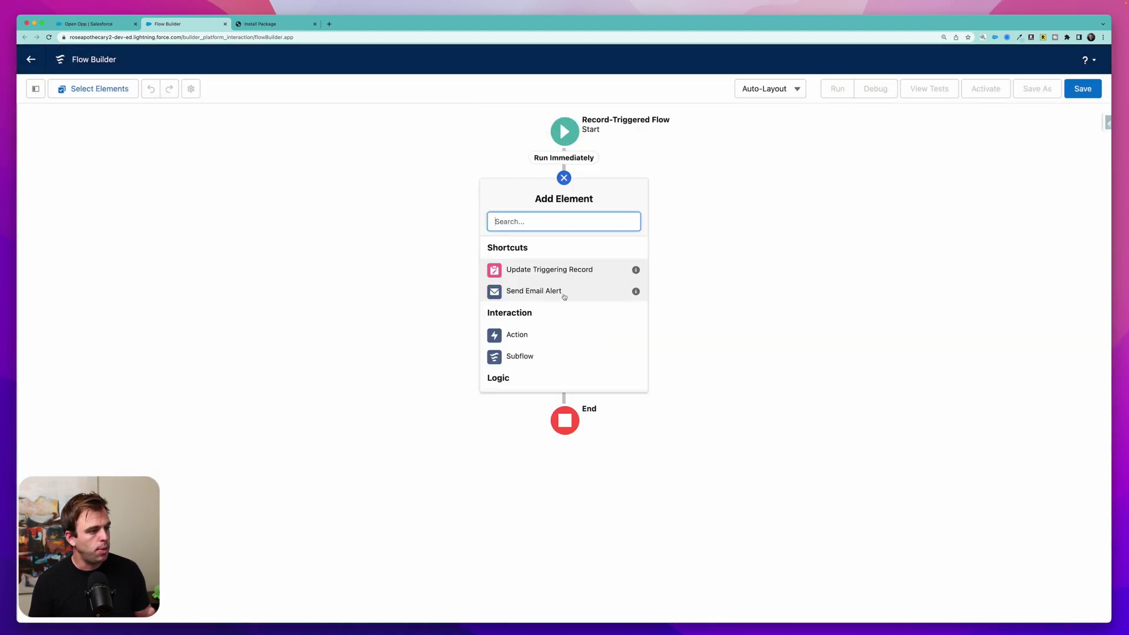
left_click(516, 335)
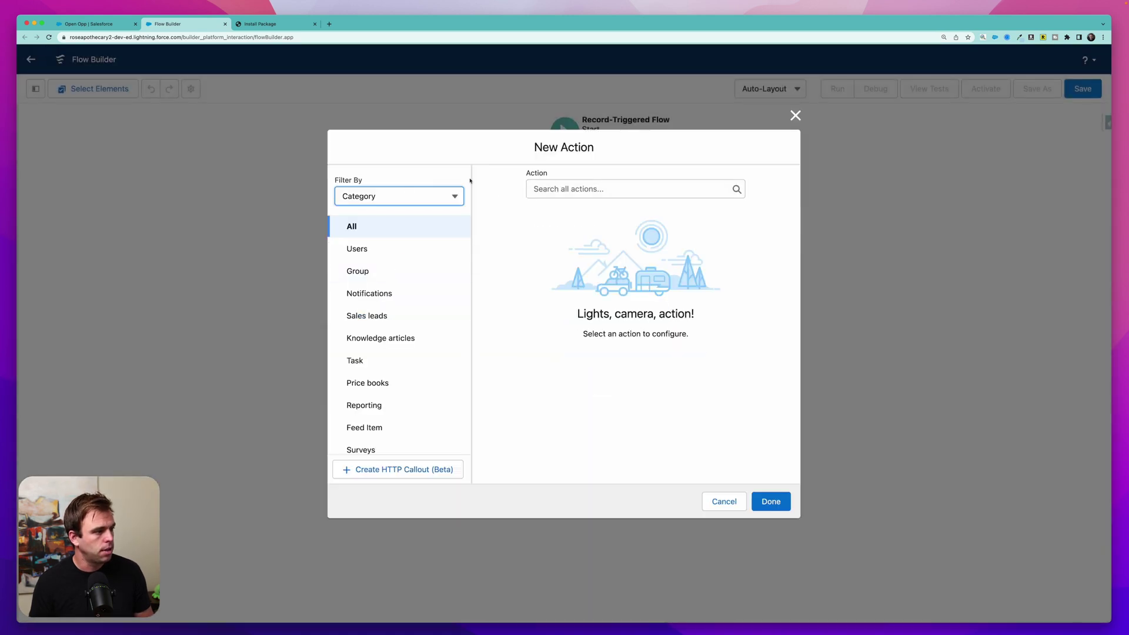
left_click(588, 189)
type("send")
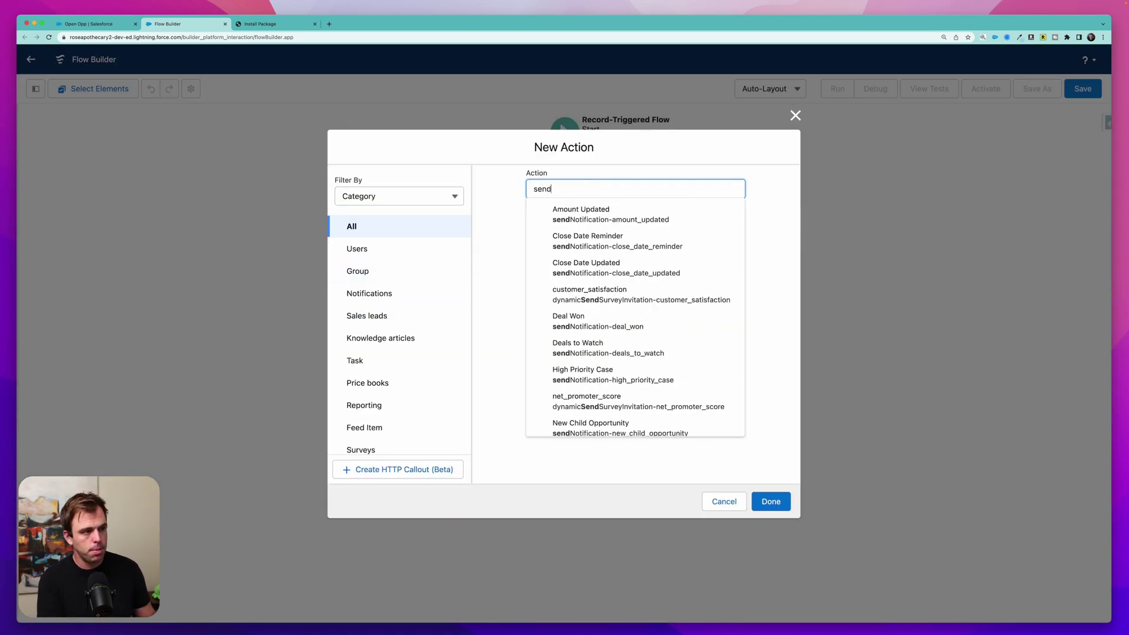
type(" bett")
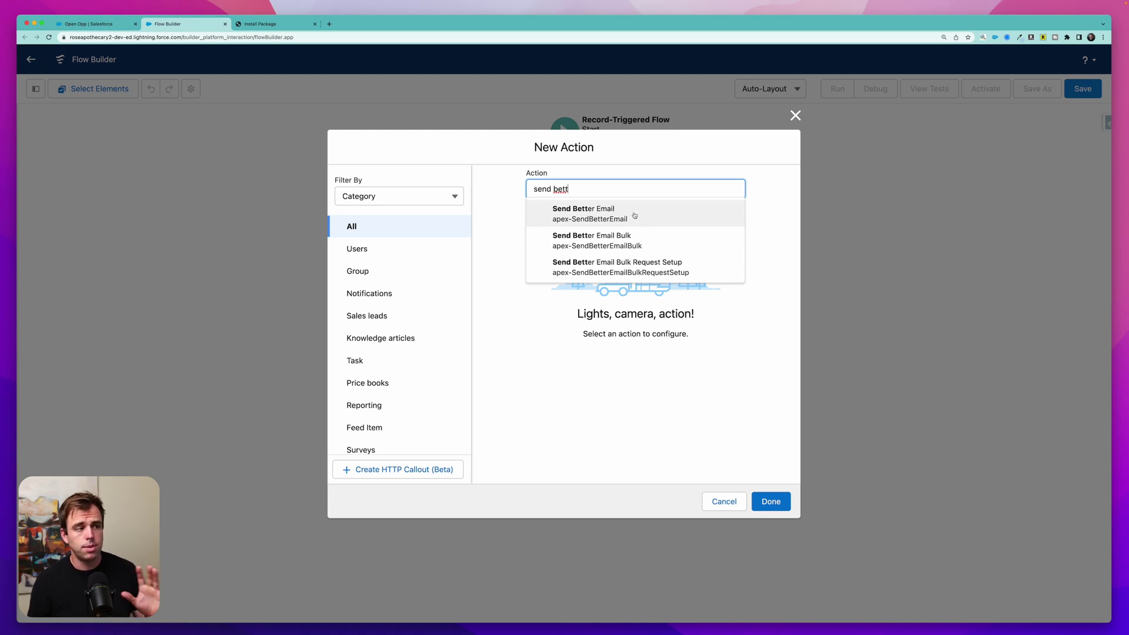
left_click(635, 216)
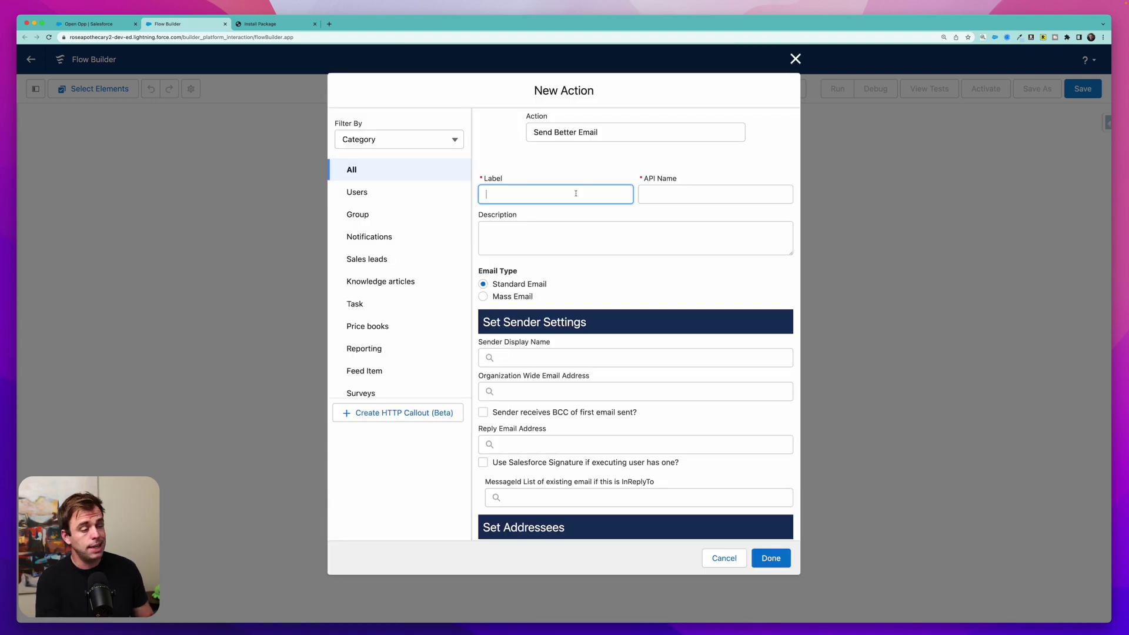
type("Send")
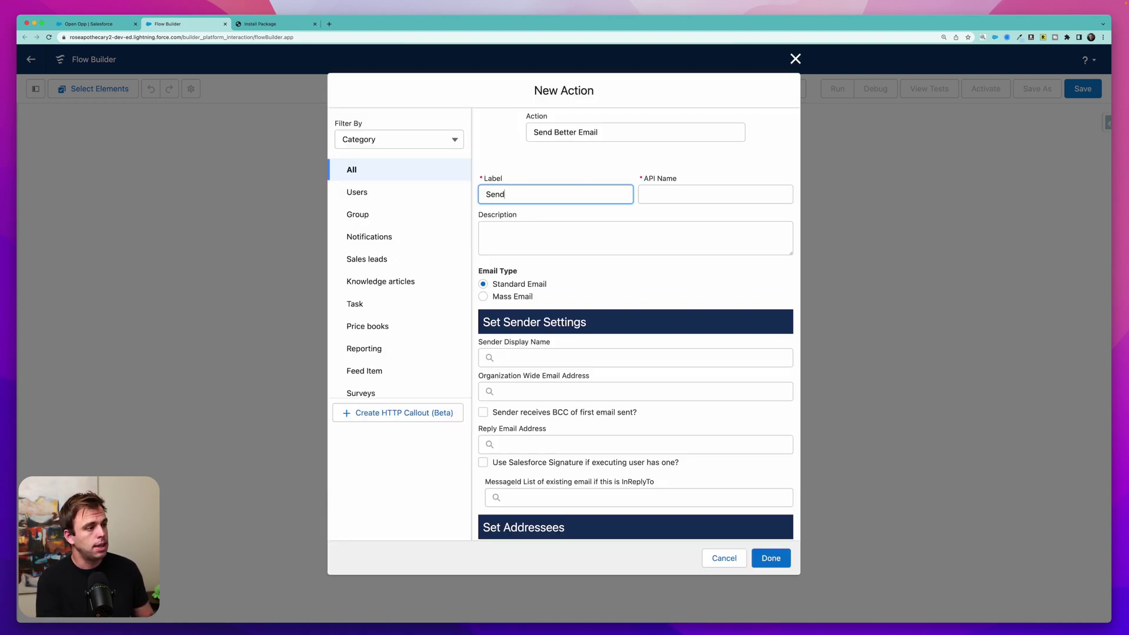
type(" Email with Attachment")
- Add the recipient's email address as the action's TO recipient
scroll(532, 254, "down", 1)
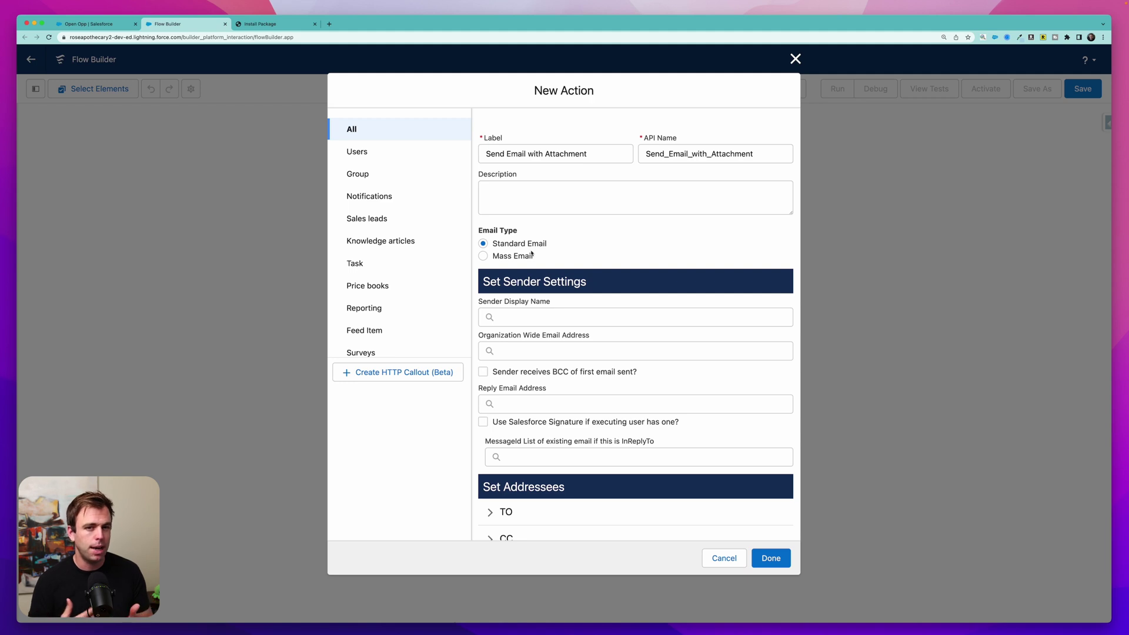
scroll(532, 253, "down", 5)
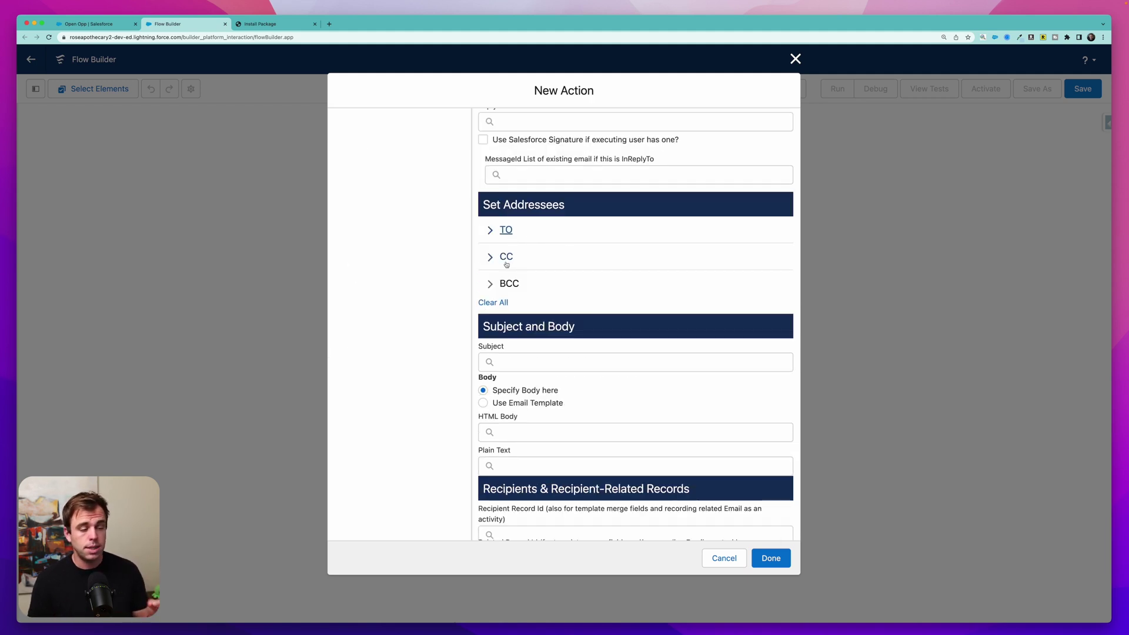
left_click(500, 233)
left_click(696, 269)
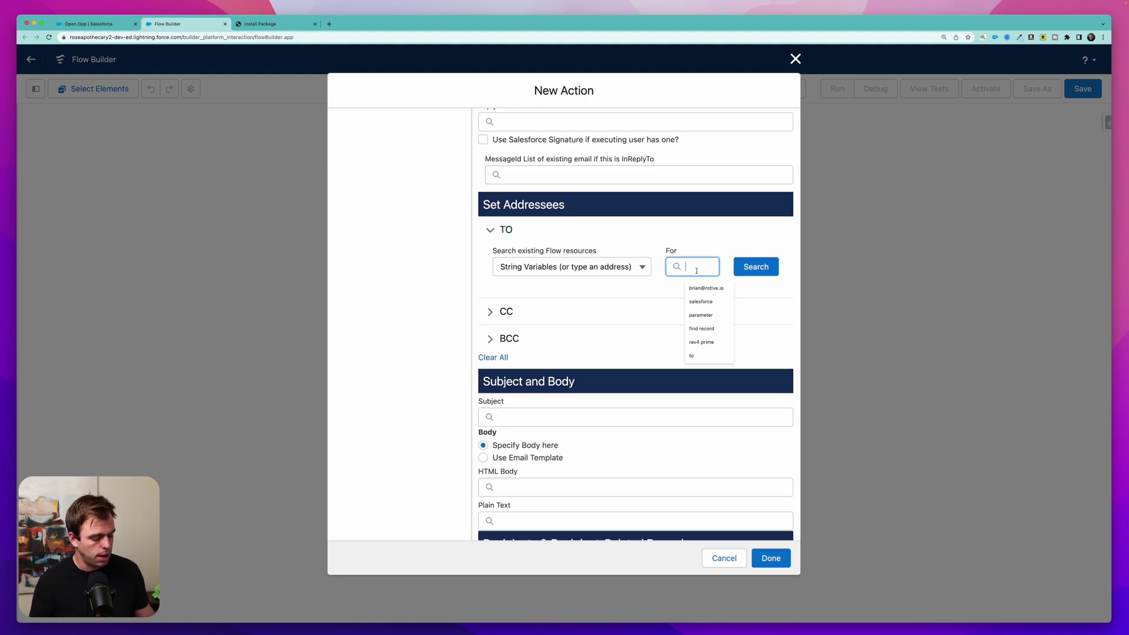
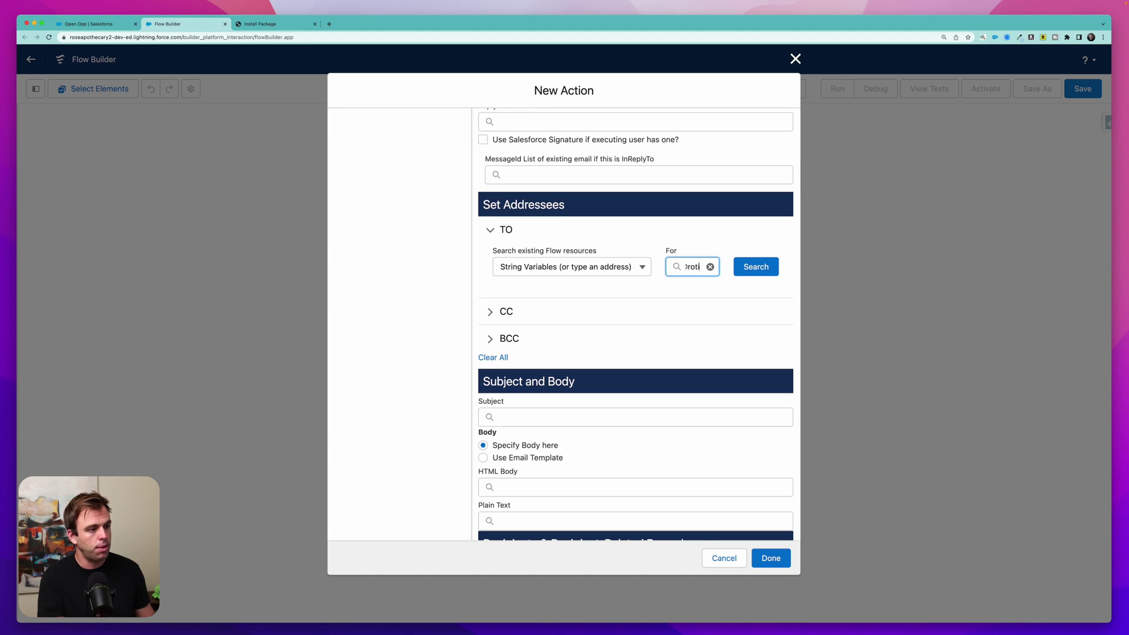
left_click(756, 266)
left_click(724, 356)
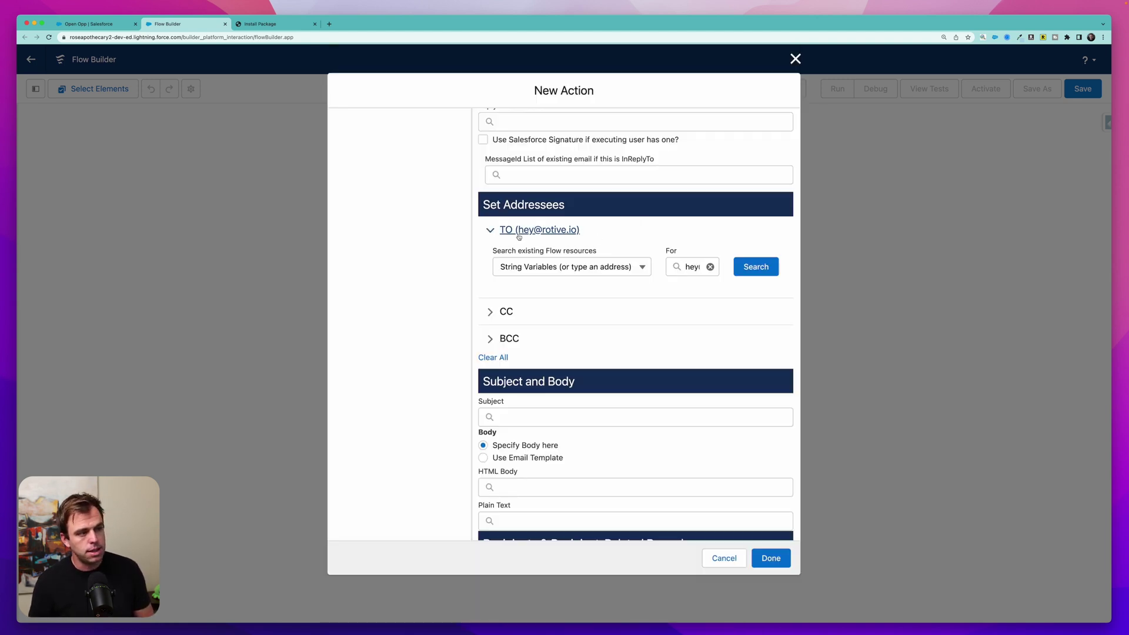
left_click(540, 233)
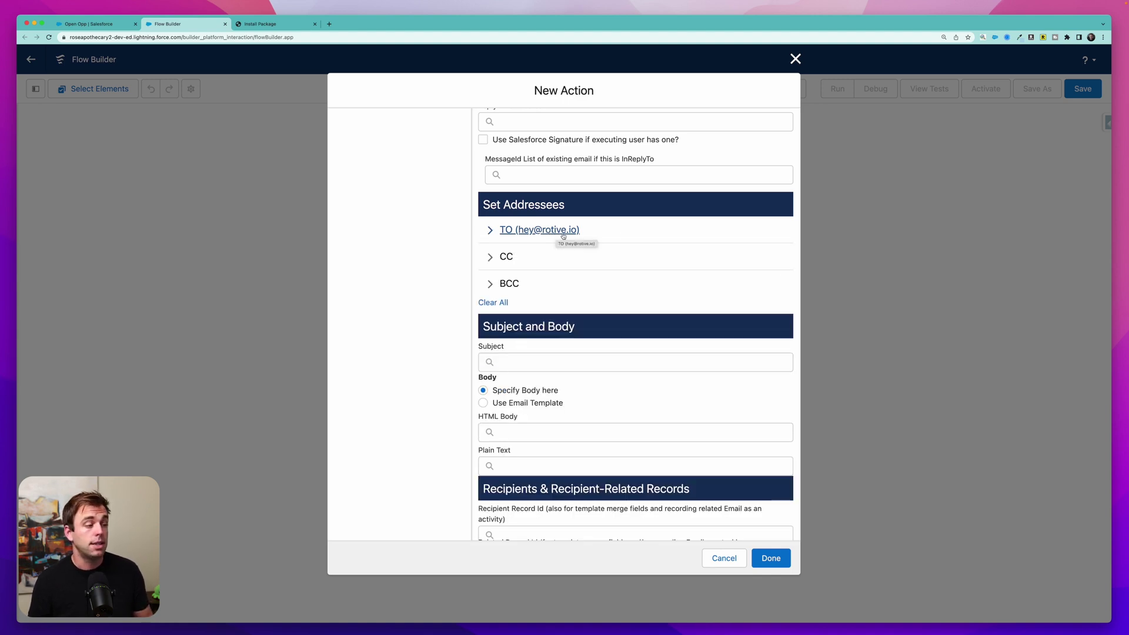
- Clear the TO recipient search box and move on to the Subject field
left_click(489, 234)
left_click(628, 269)
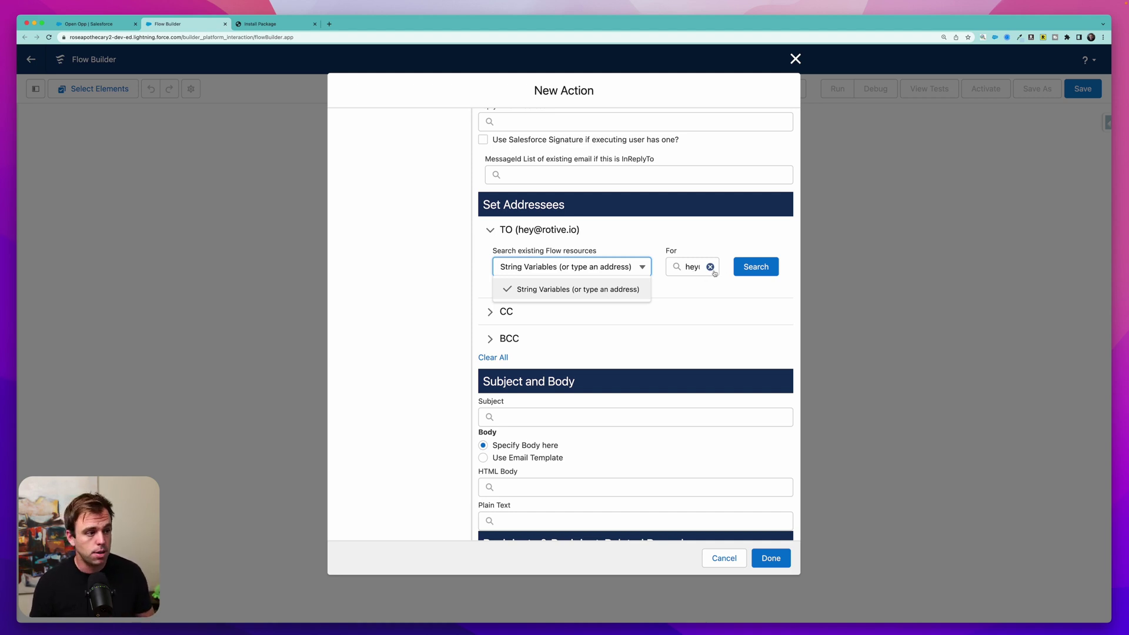
left_click(710, 266)
scroll(677, 286, "down", 1)
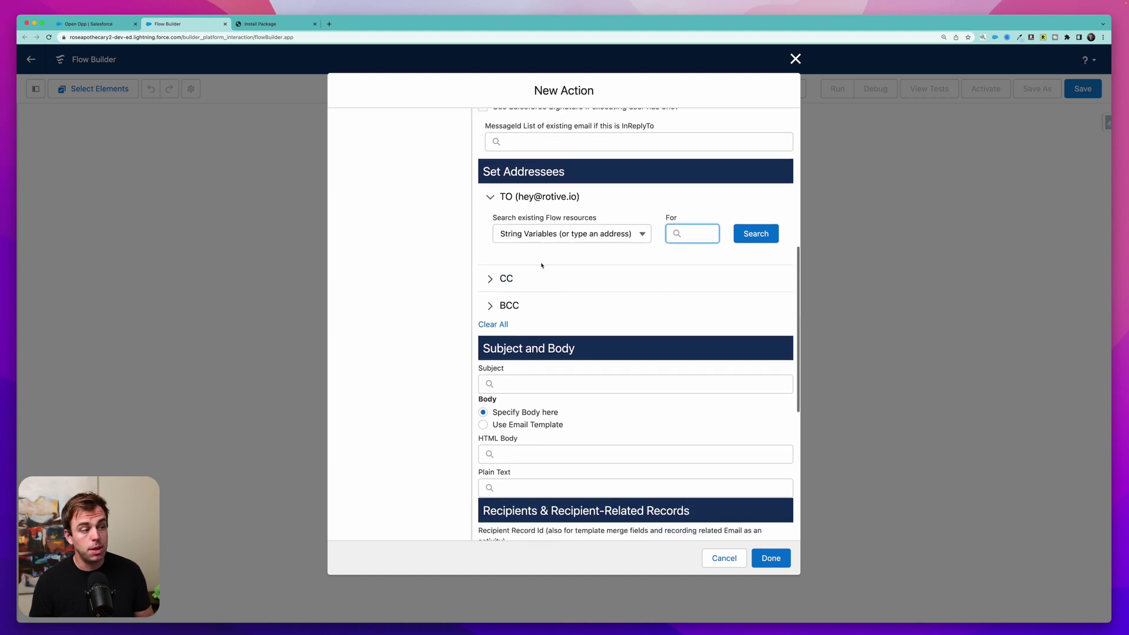
scroll(570, 295, "down", 4)
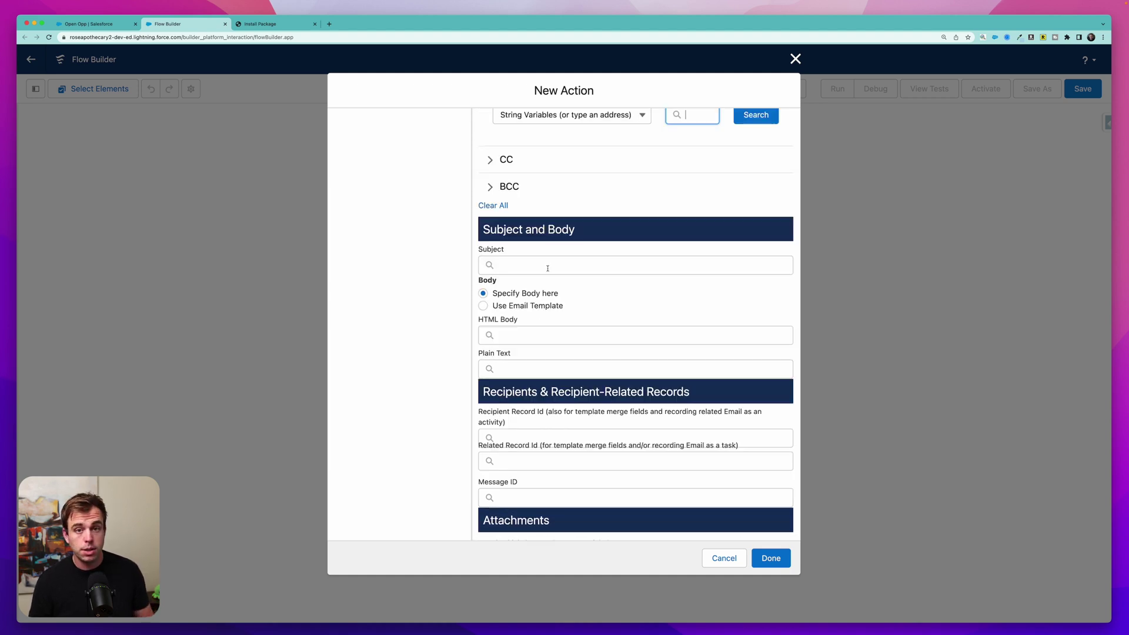
left_click(548, 266)
- Enter subject 'This is an email with an attachment' and HTML body 'Hello there!', then save the action
type("THE N")
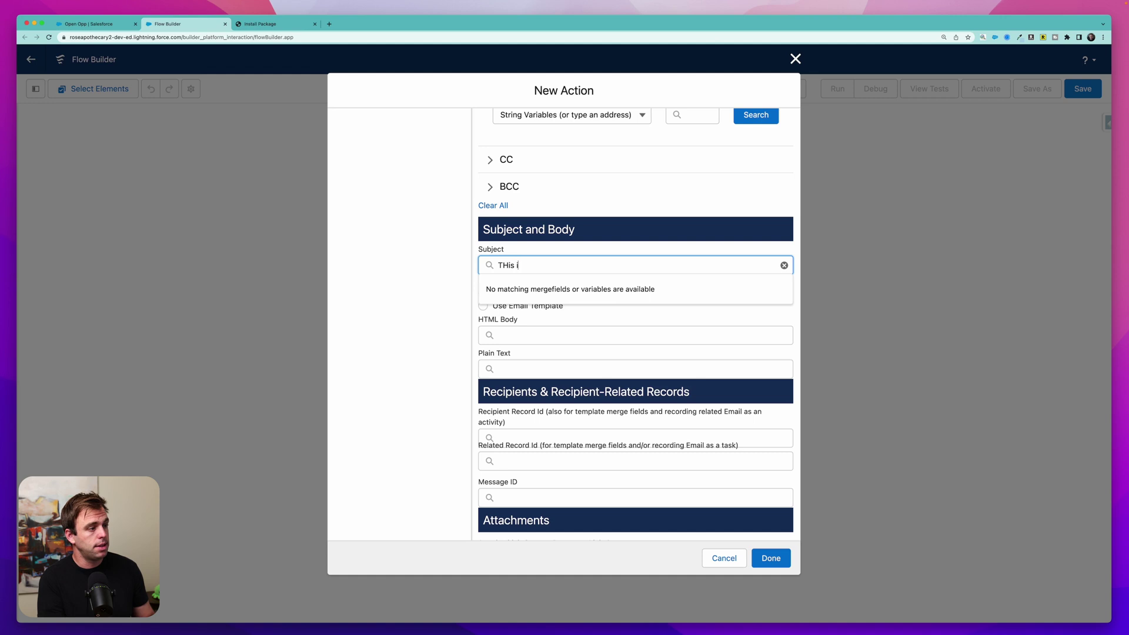
key("BackSpace")
key("BackSpace")
key("BackSpace")
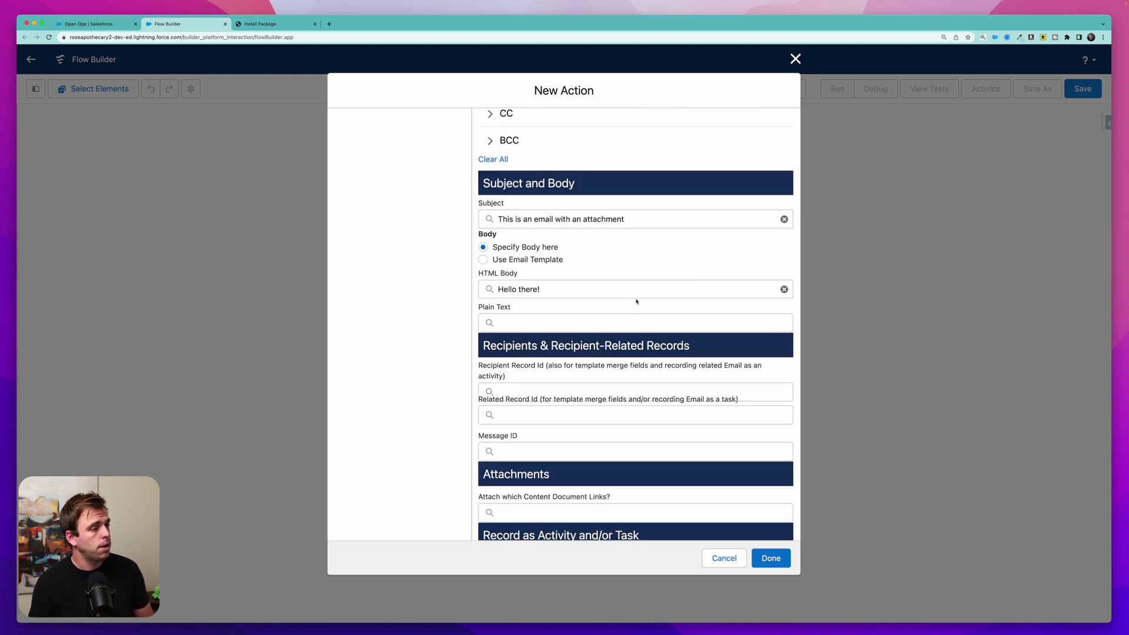
scroll(547, 301, "down", 4)
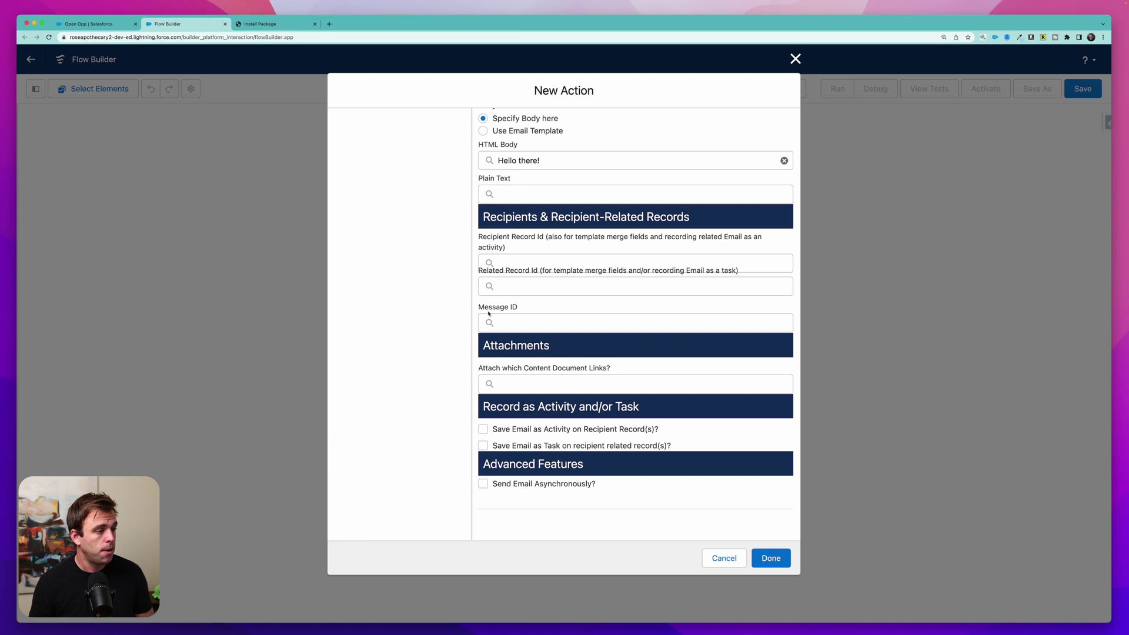
left_click_drag(481, 311, 523, 311)
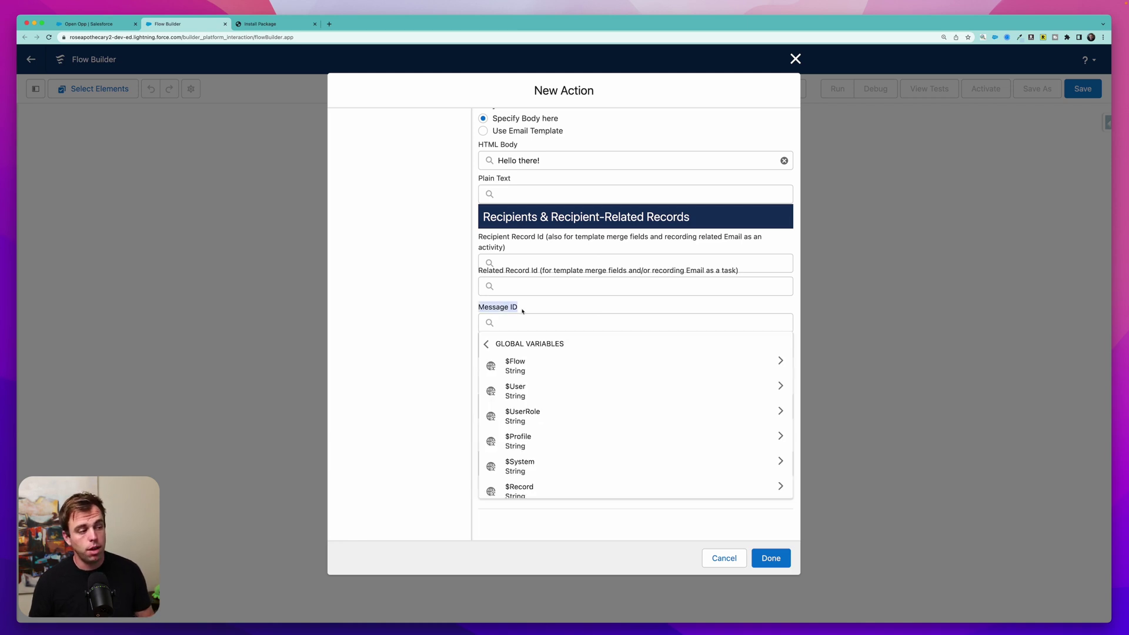
left_click(531, 309)
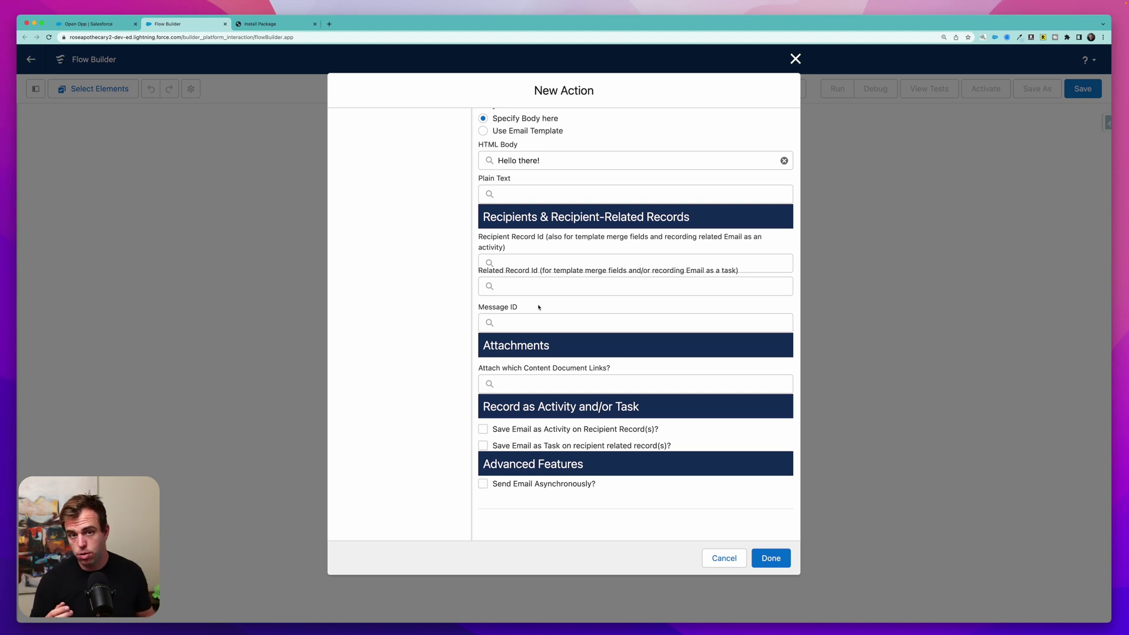
scroll(539, 307, "down", 2)
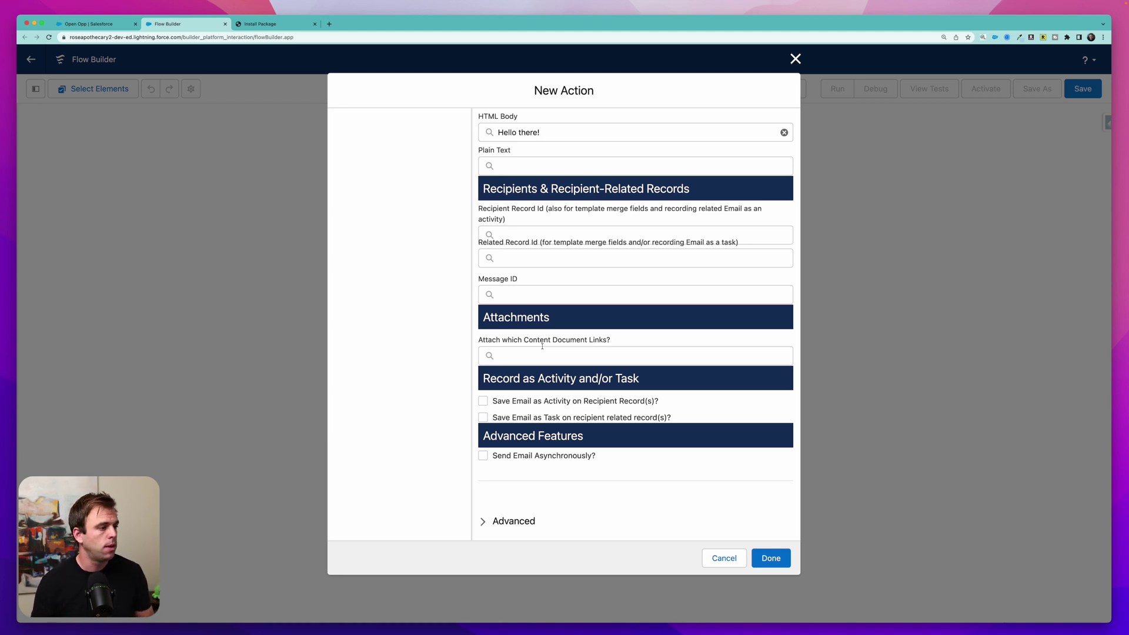
left_click_drag(530, 340, 644, 348)
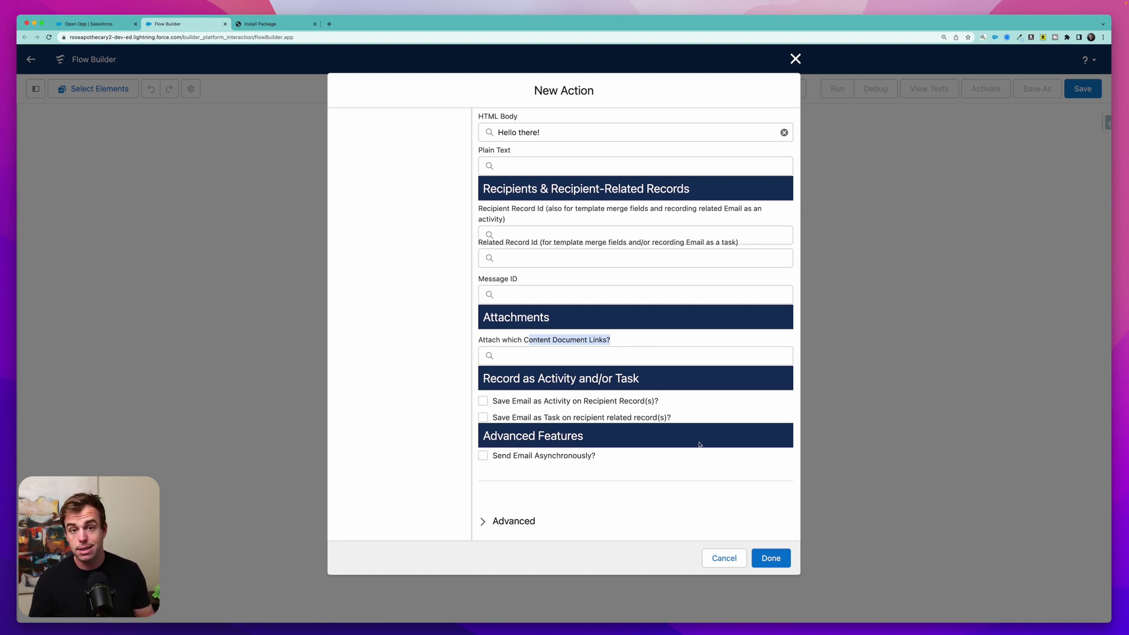
left_click(766, 558)
- Add a Get Records step named 'Get File' querying Content Document Link before the email action
left_click(564, 177)
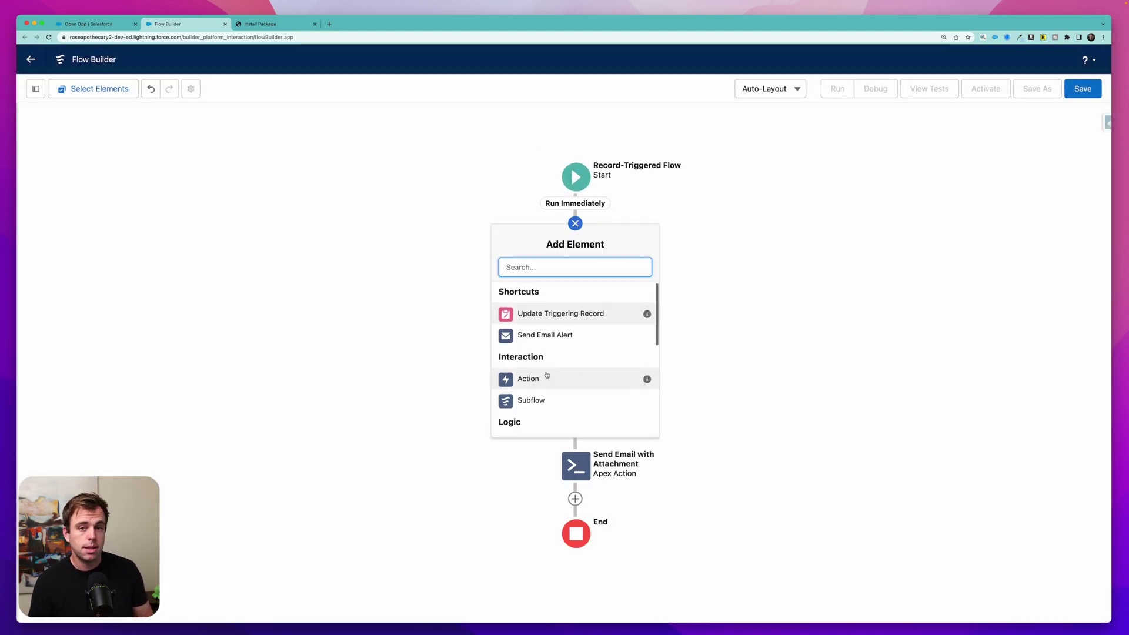
scroll(547, 375, "down", 5)
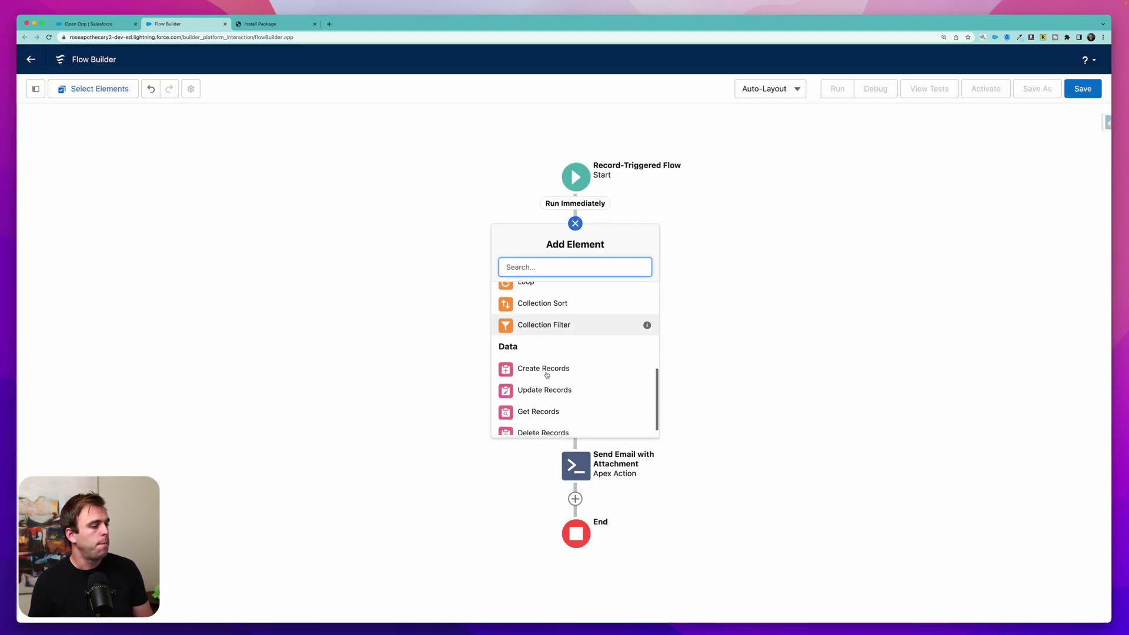
left_click(547, 402)
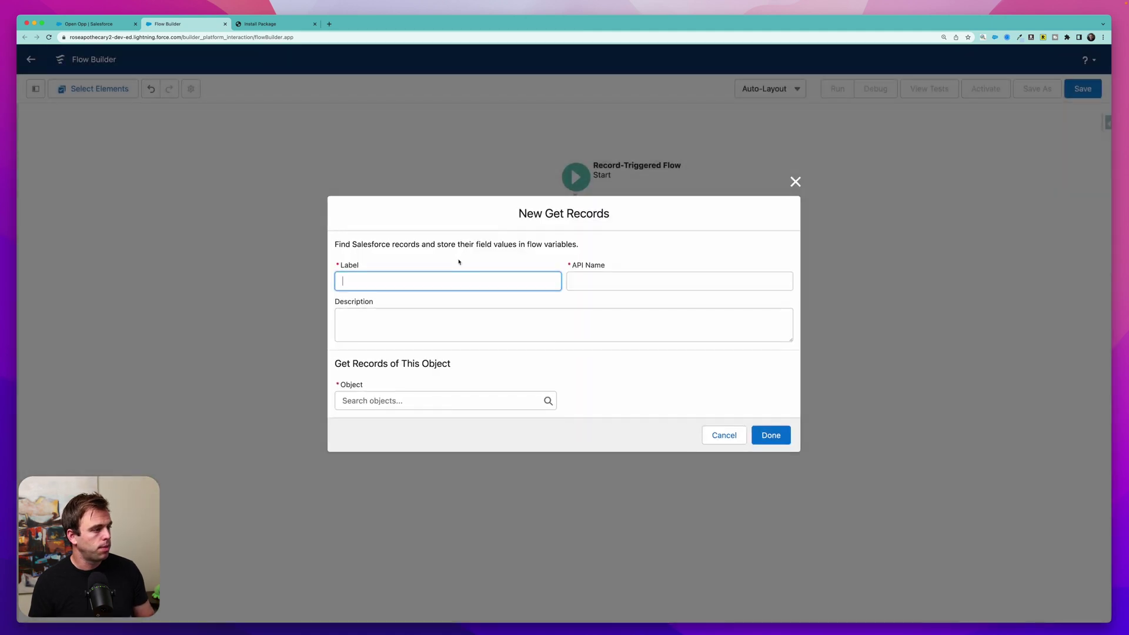
type("Get File")
key("Tab")
key("Tab")
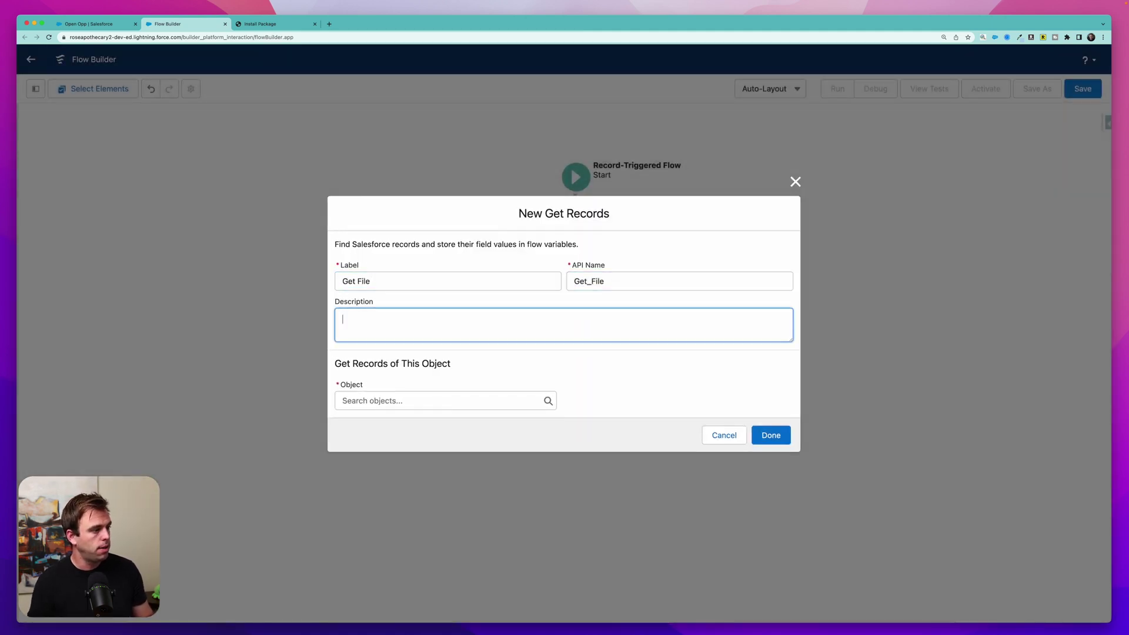
left_click(391, 403)
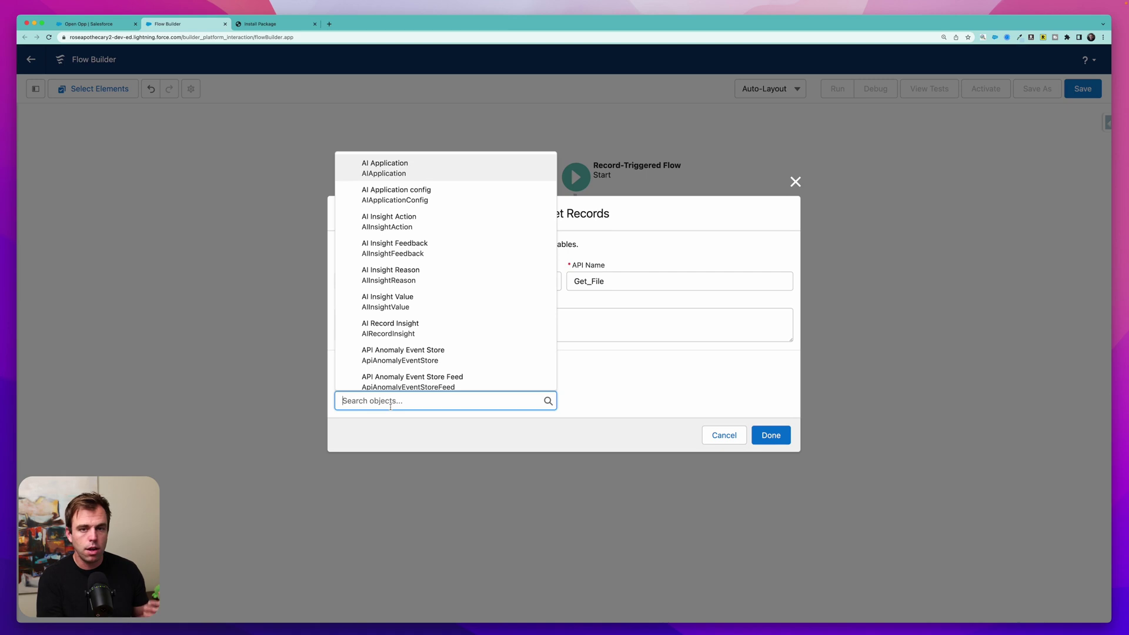
type("con")
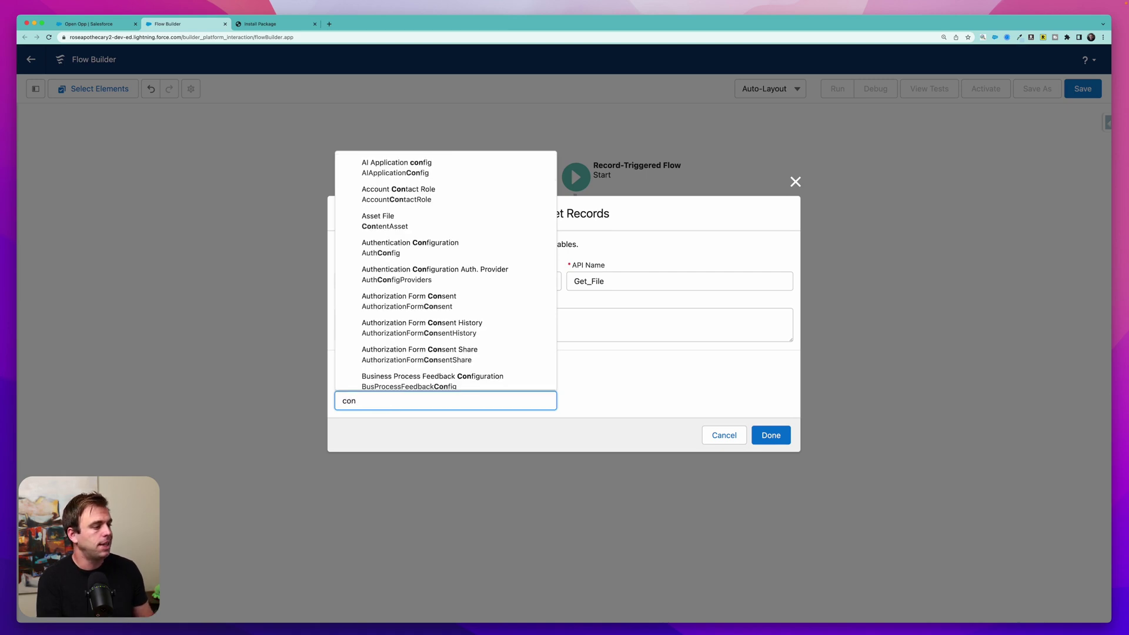
type("tent docu")
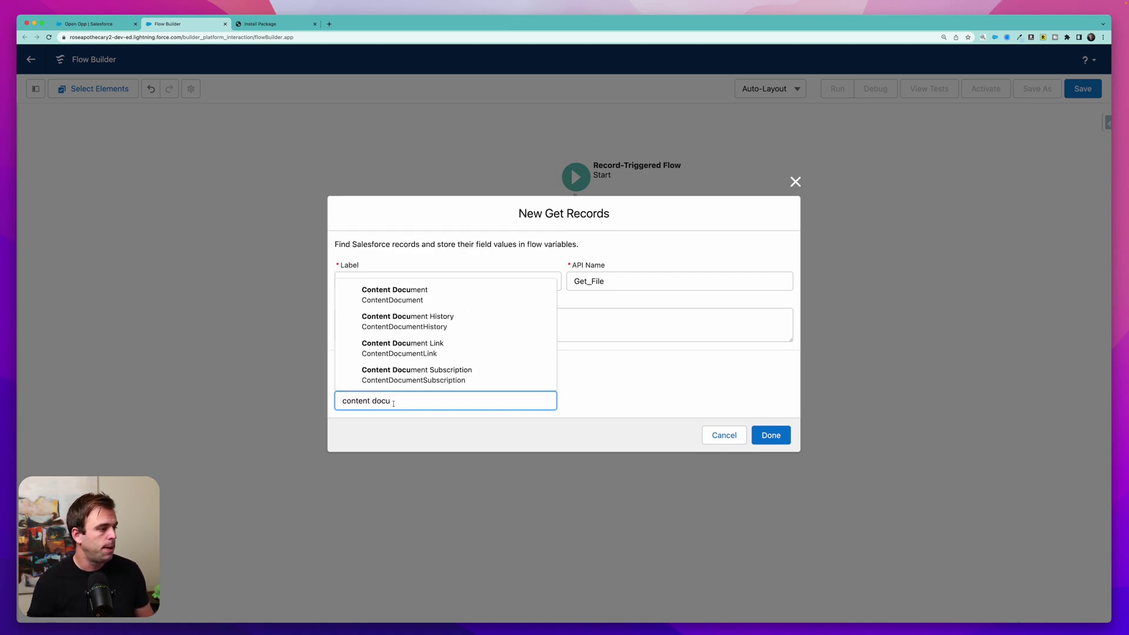
left_click(448, 346)
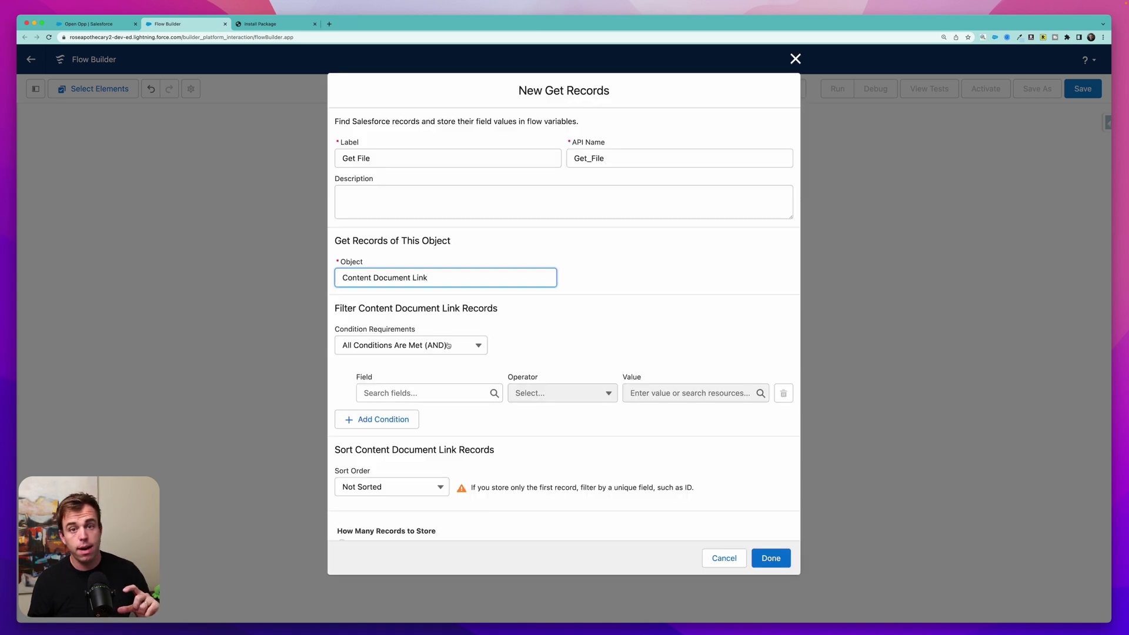
- Filter Get File on LinkedEntityId Equals $Record.Id, storing all matching records
left_click(413, 393)
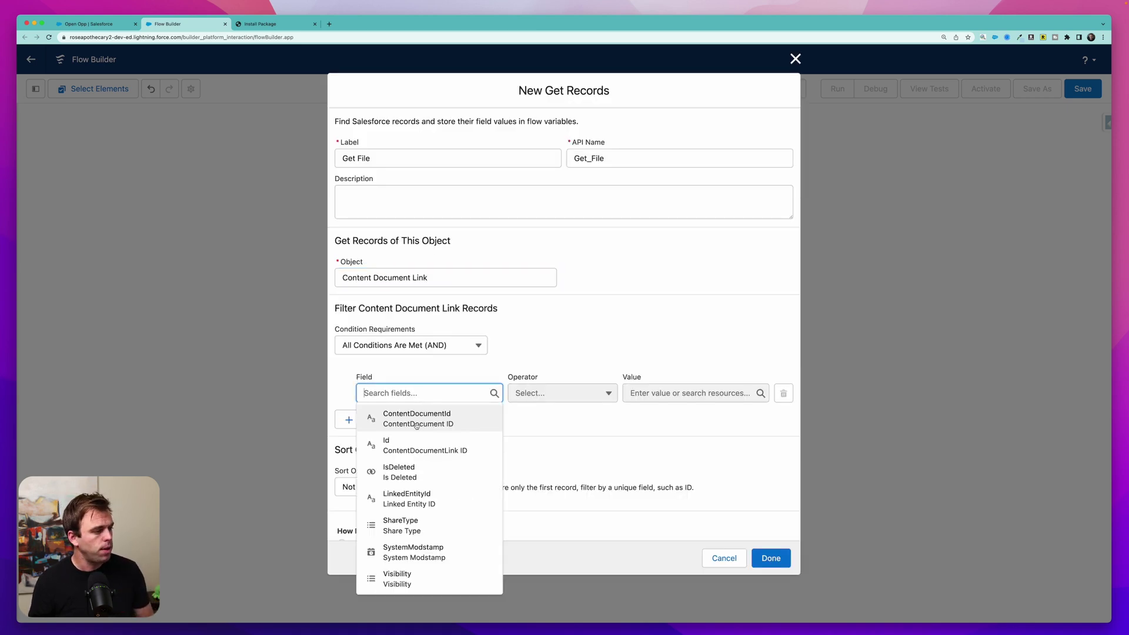
left_click(418, 501)
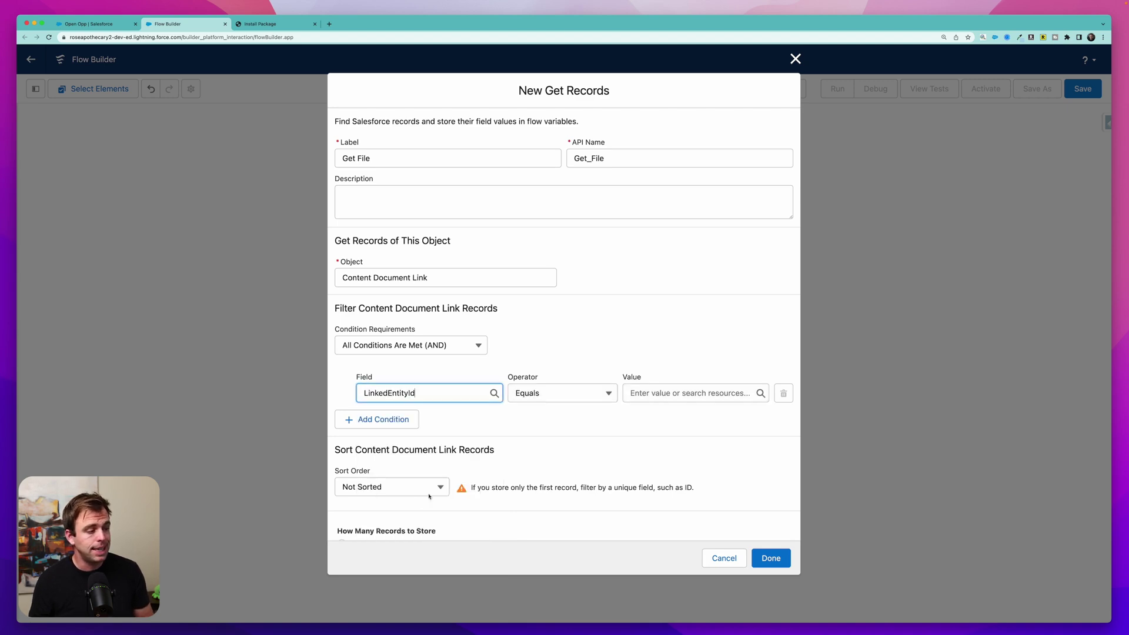
left_click(505, 416)
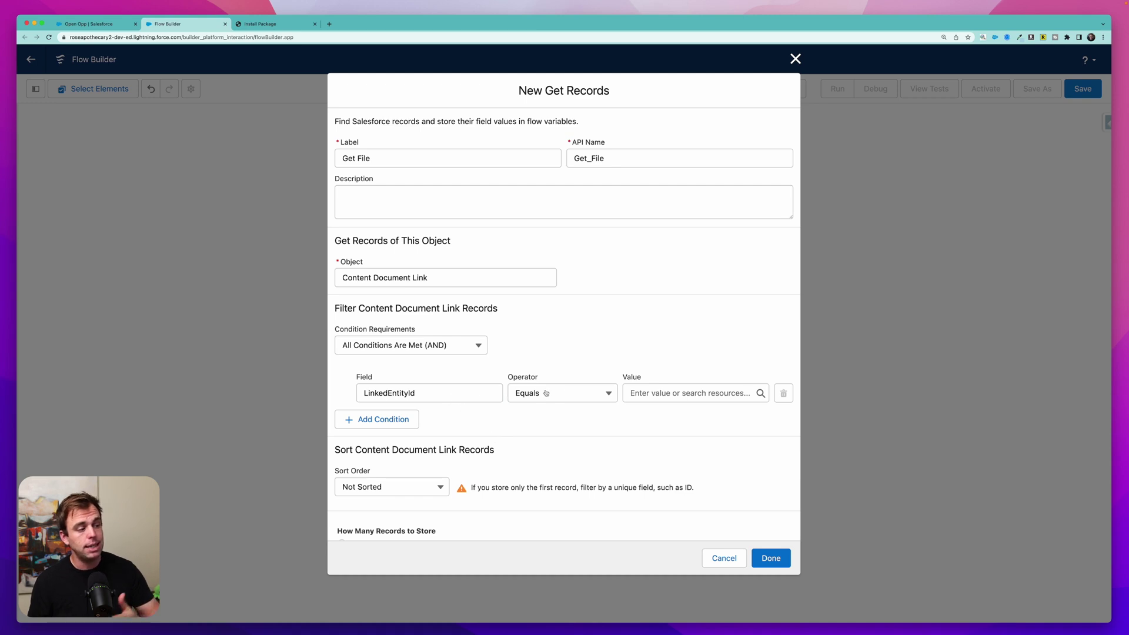
left_click(659, 393)
scroll(682, 301, "down", 3)
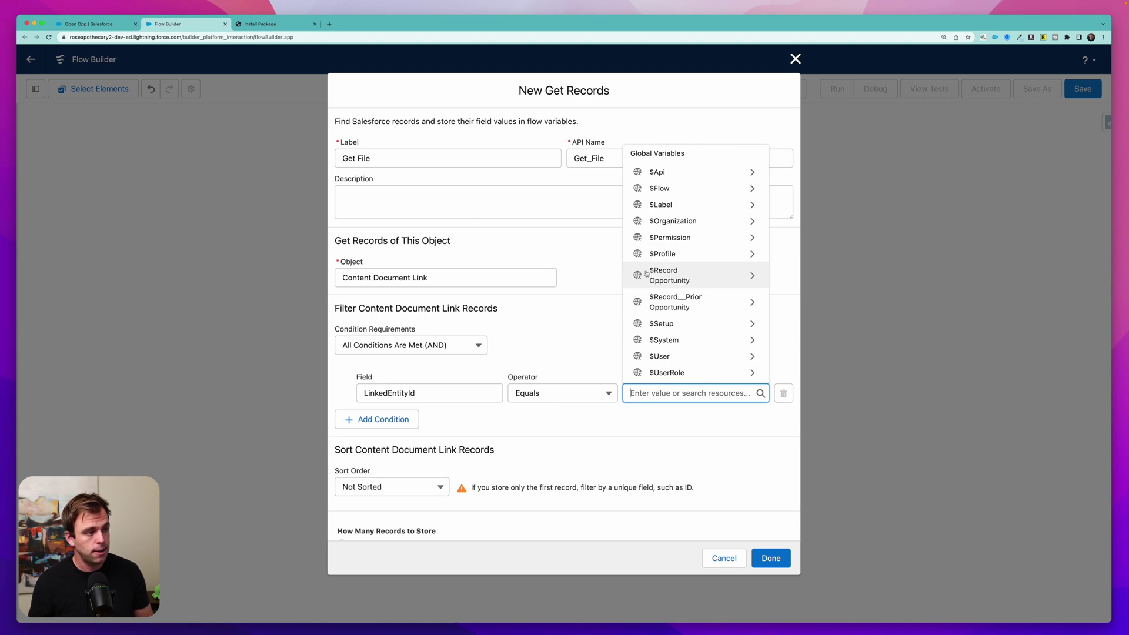
left_click(680, 276)
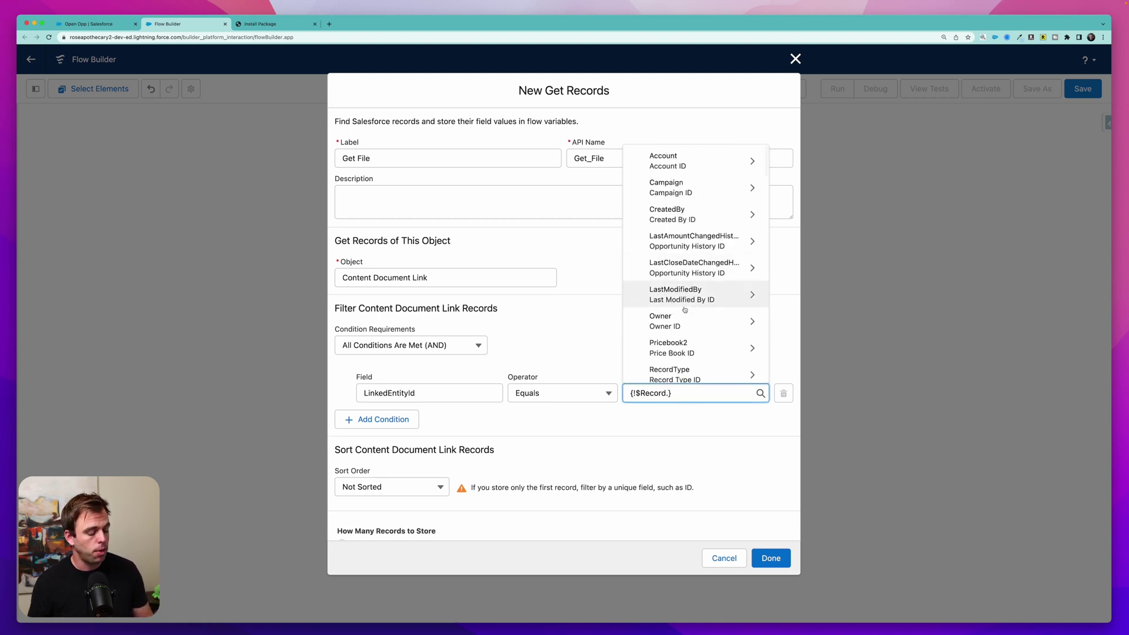
type("id")
scroll(683, 289, "down", 3)
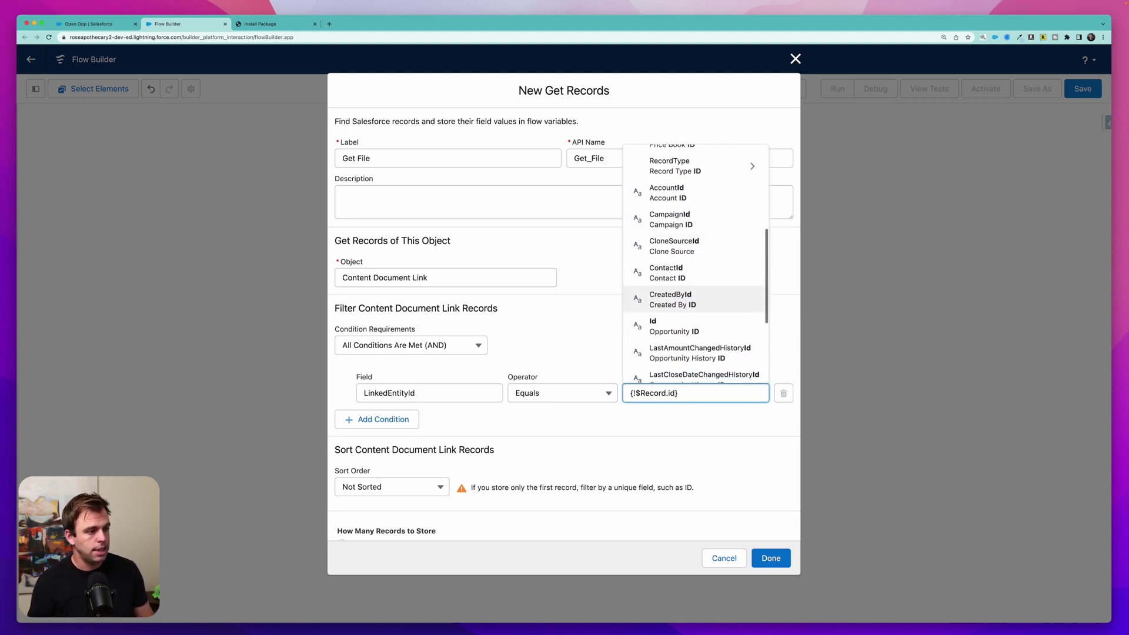
left_click(682, 282)
scroll(512, 453, "down", 3)
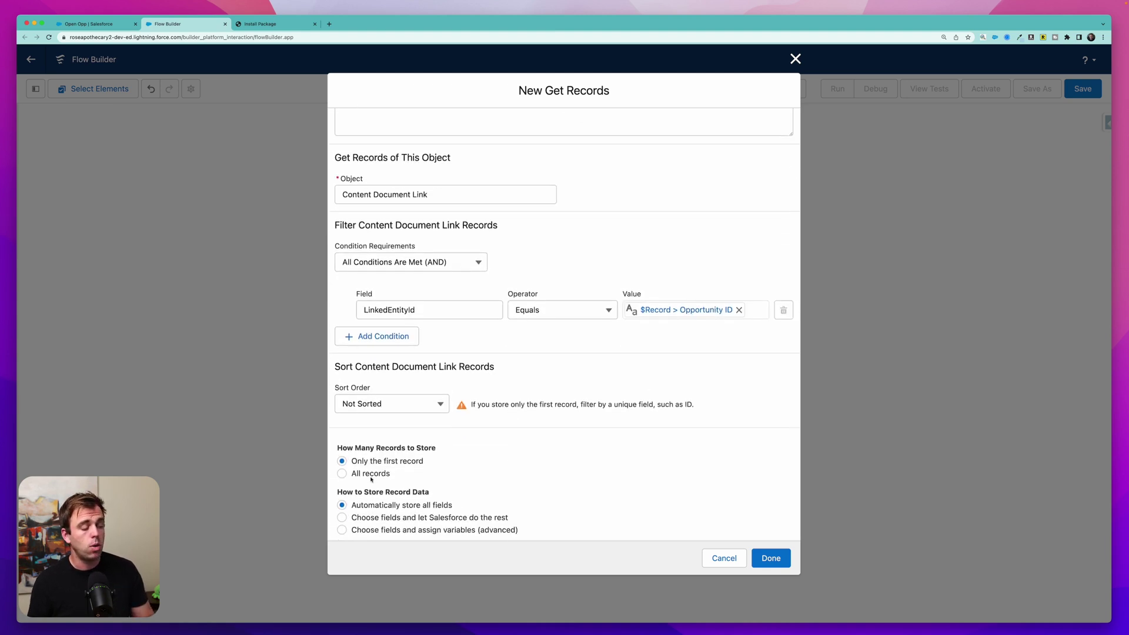
left_click(371, 478)
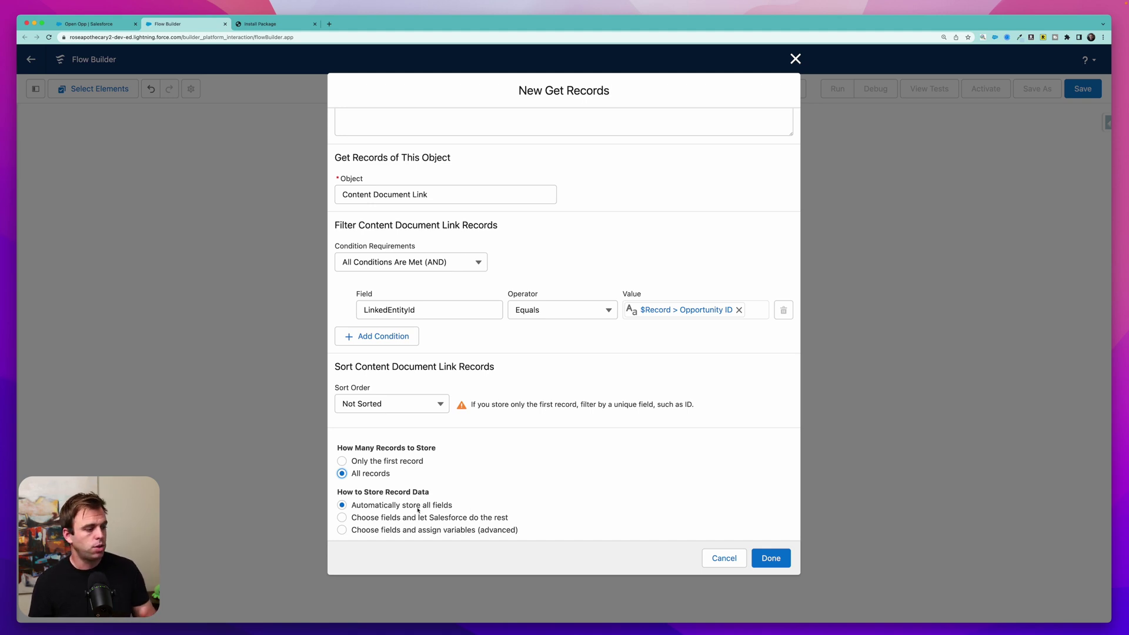
left_click(771, 559)
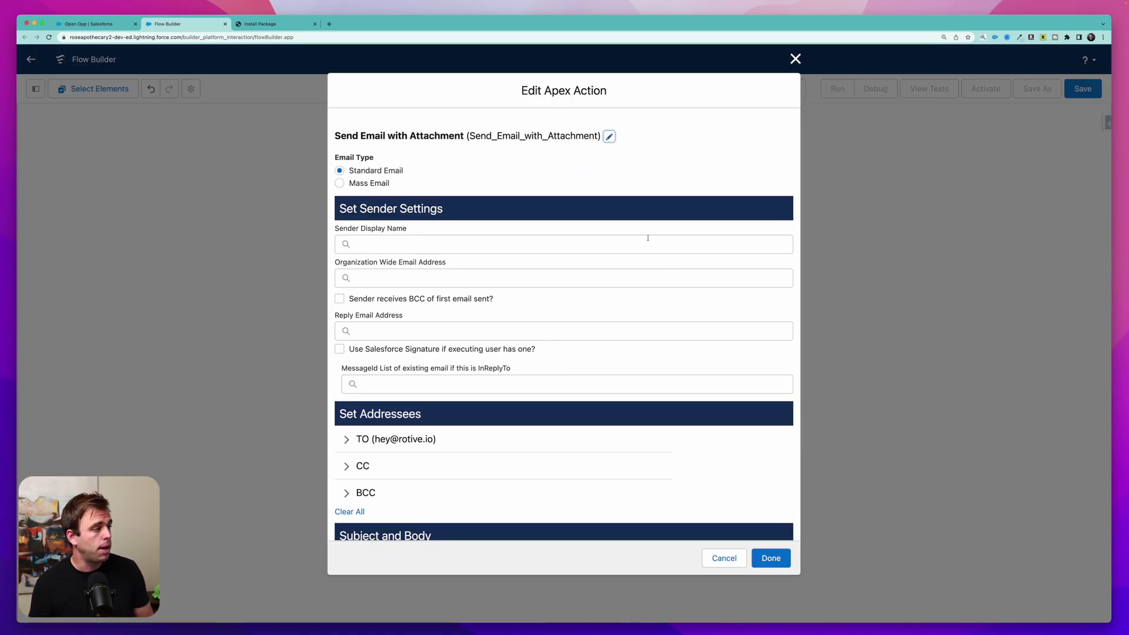
- Set the email action's Content Document Links attachment to the Get File records
scroll(592, 348, "down", 10)
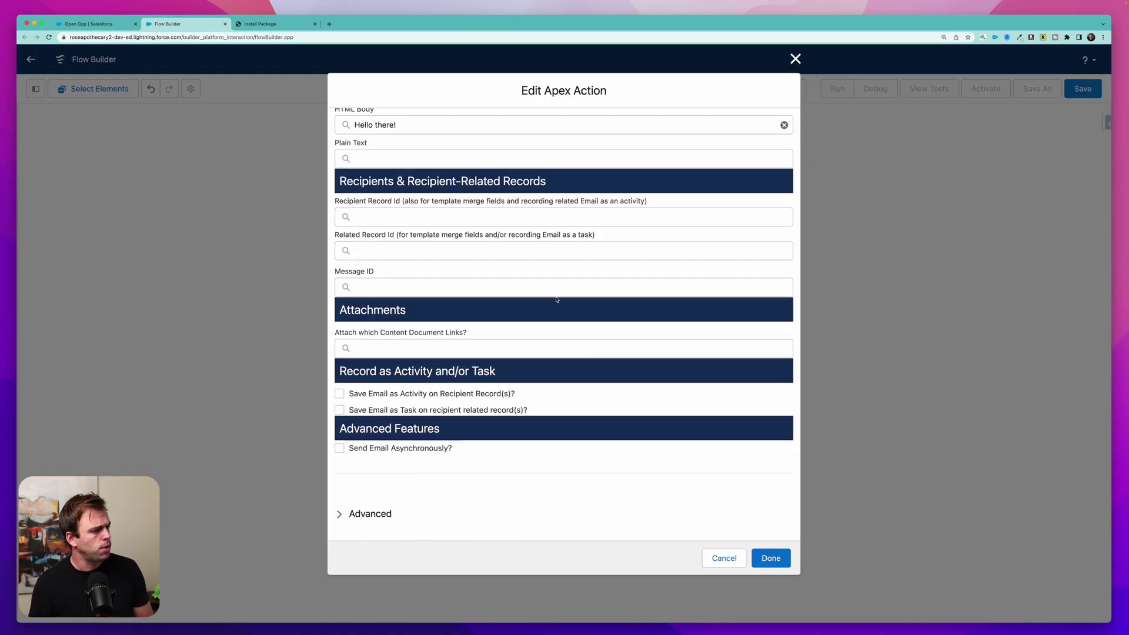
left_click_drag(349, 333, 469, 339)
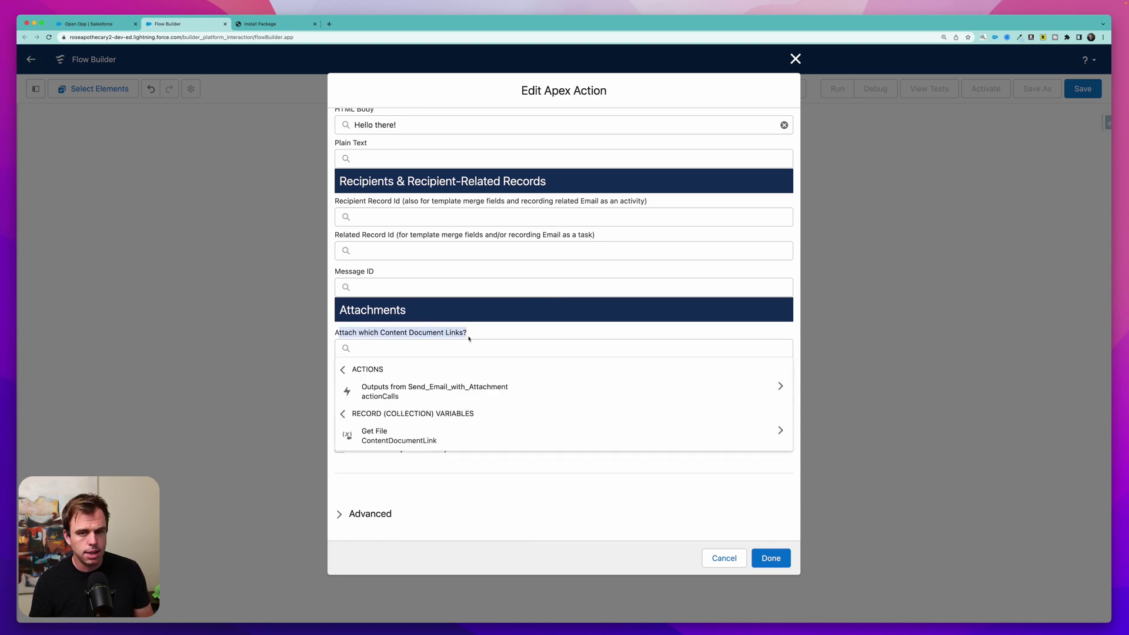
left_click(406, 346)
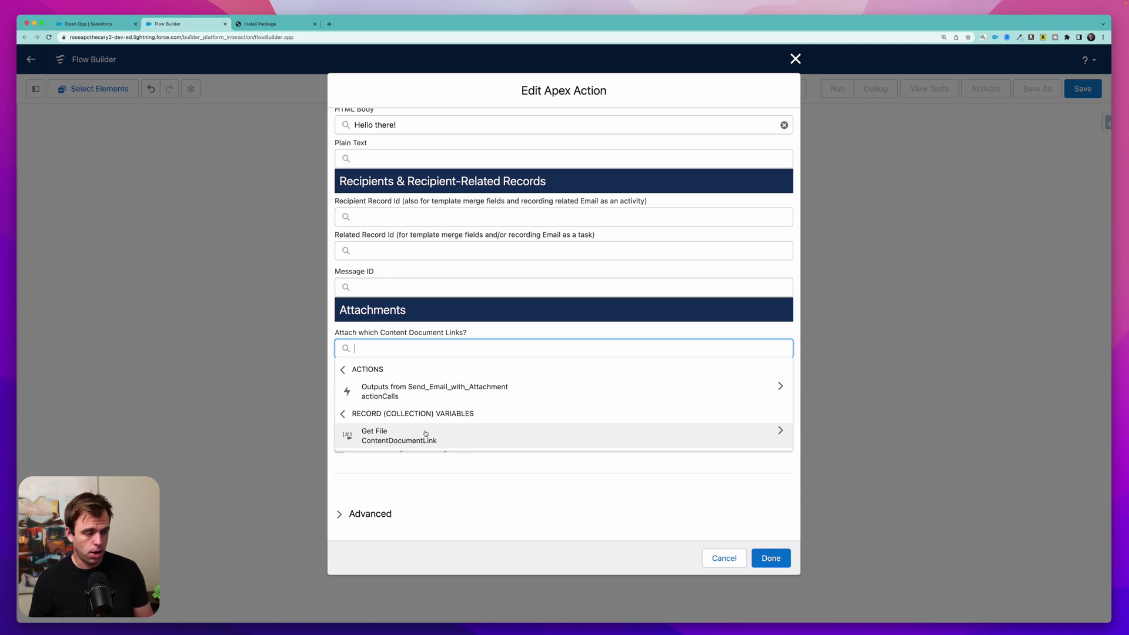
left_click(407, 441)
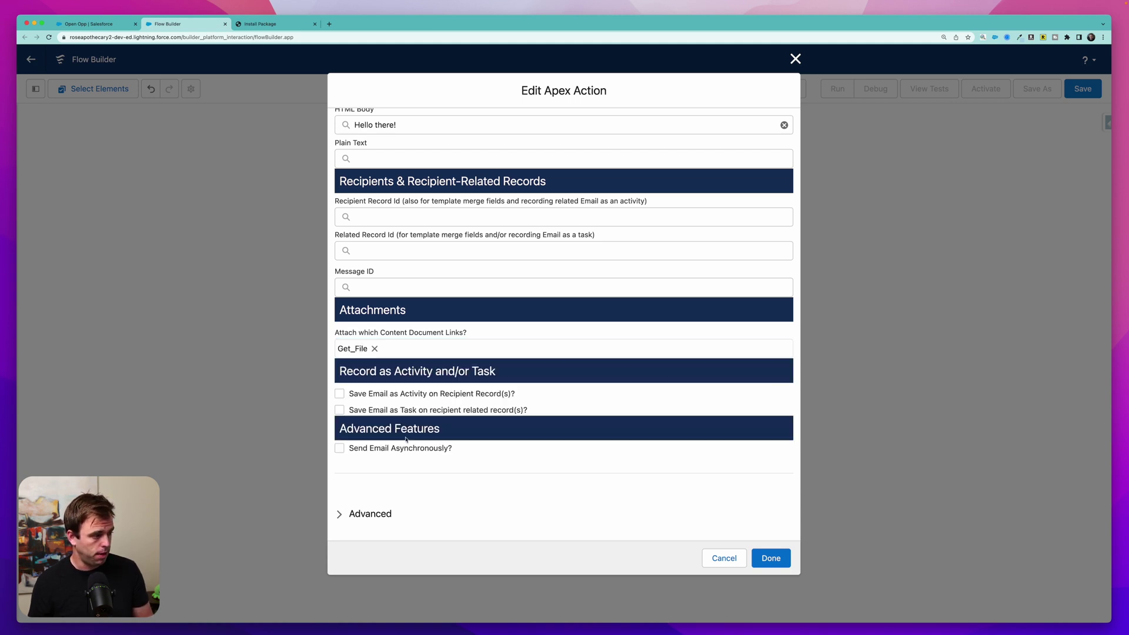
left_click(771, 558)
- Save the flow with the label 'Opportunity - Send Email with File'
left_click(1089, 88)
left_click(411, 290)
type("O")
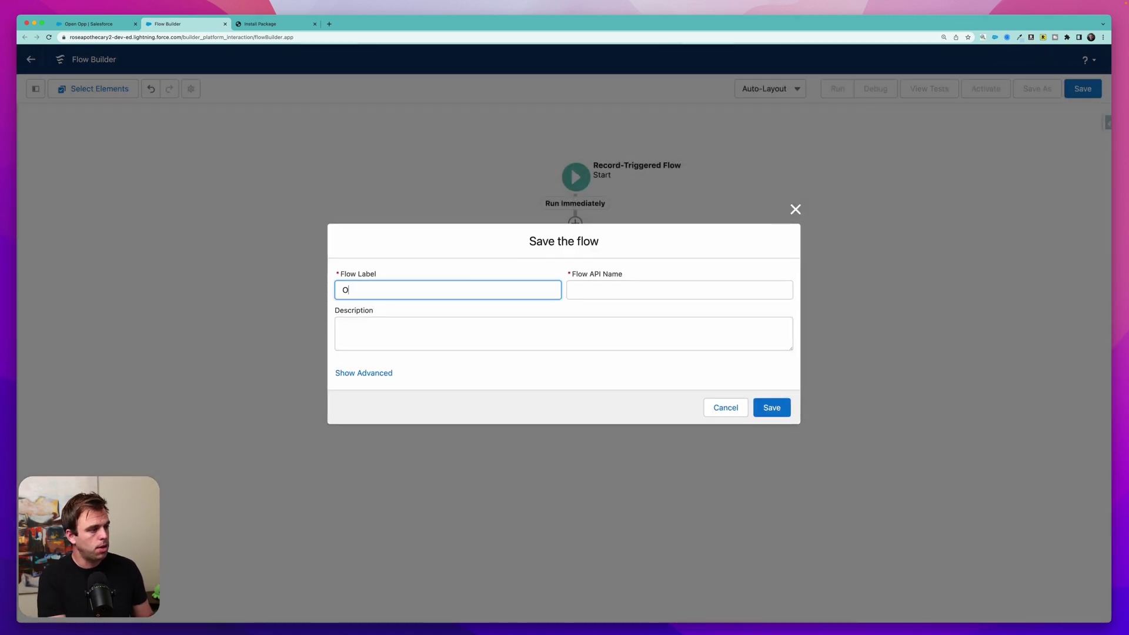
type("pportunity - ")
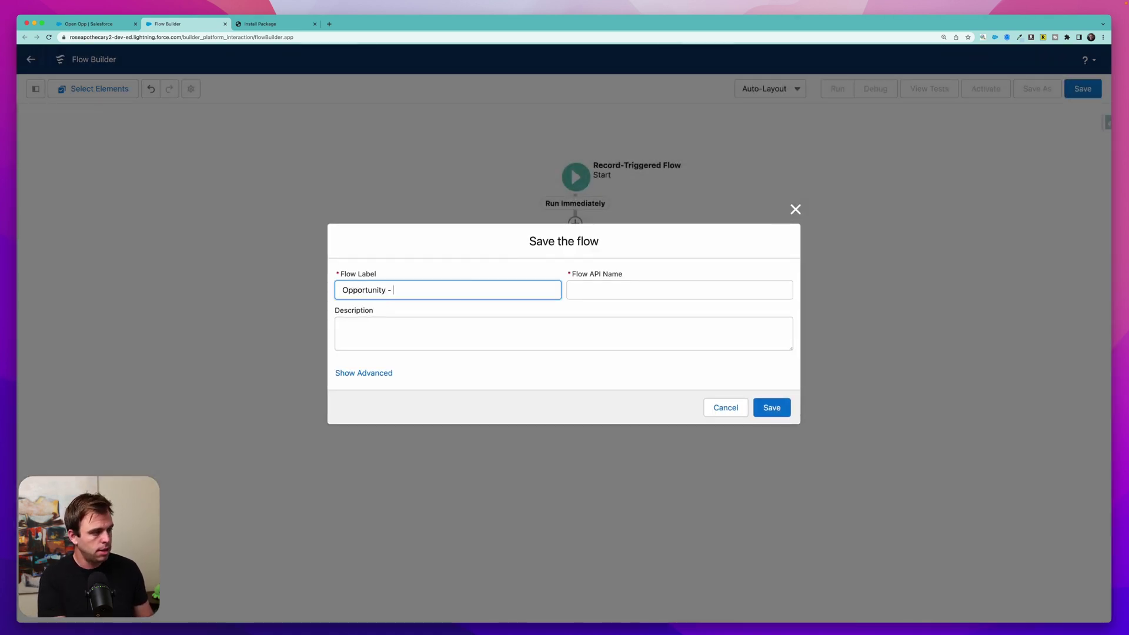
type("Send")
type("with File")
key("Tab")
key("Return")
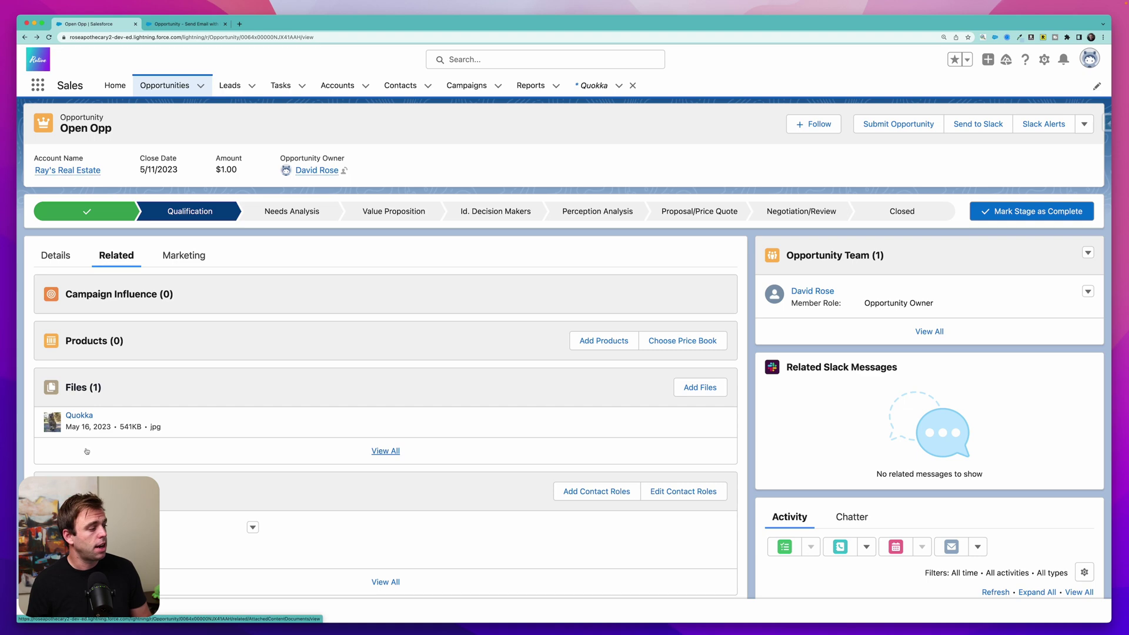
- Preview the Quokka file on Open Opp, then open the flow's Debug settings
left_click(82, 415)
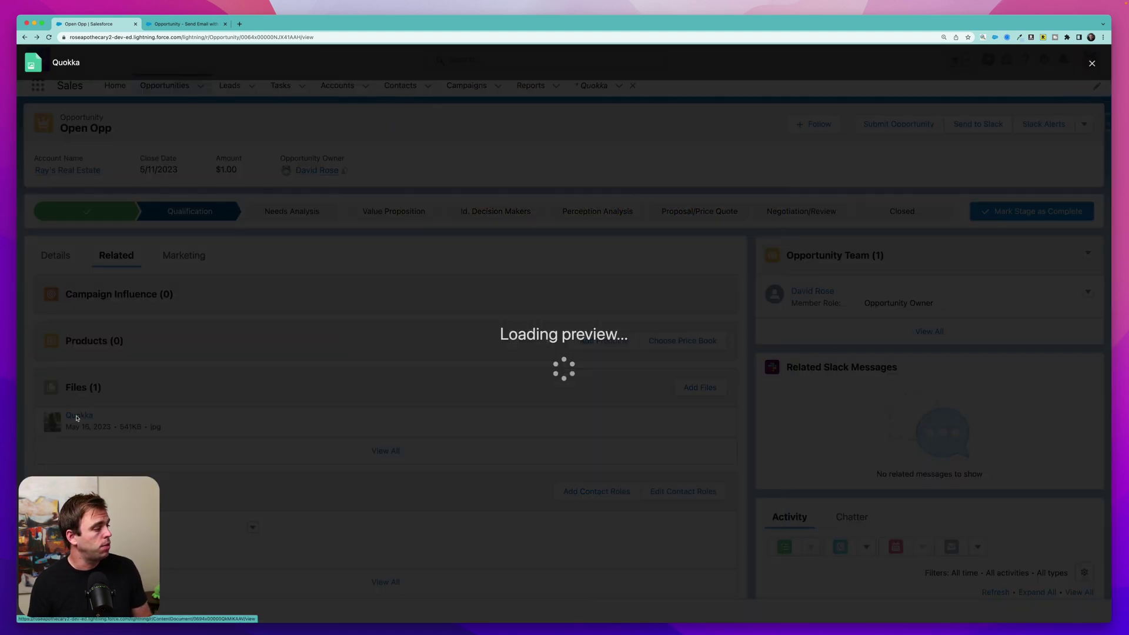
key("Escape")
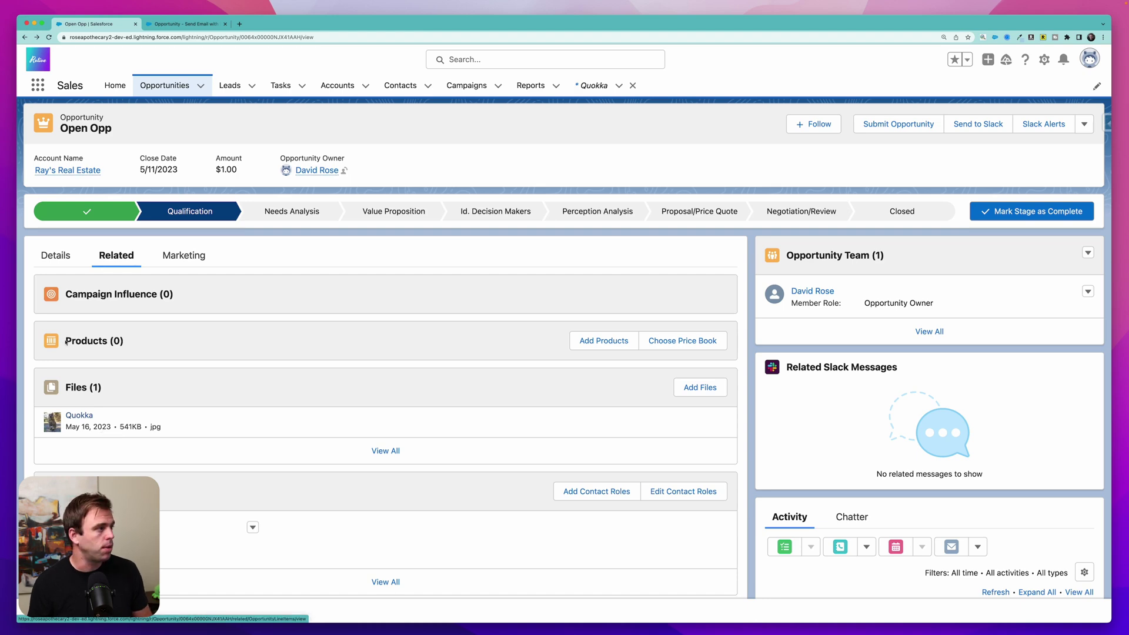
key("ctrl+Tab")
left_click(876, 89)
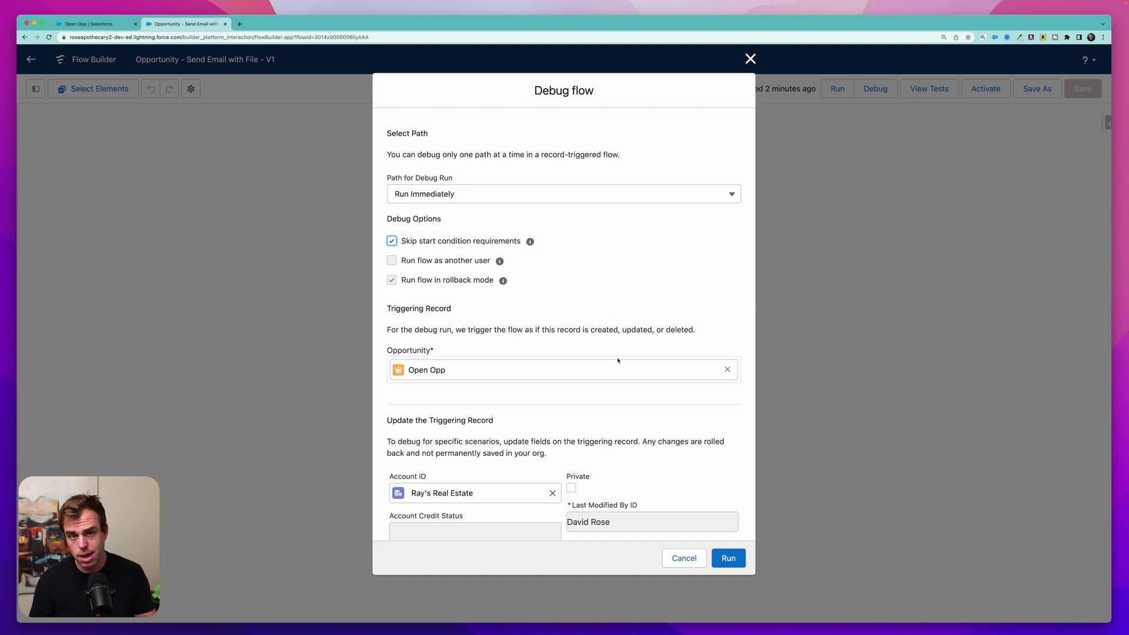
- Run a debug on Open Opp with start conditions skipped and show SendBetterEmail's inputs and outputs
scroll(617, 360, "down", 2)
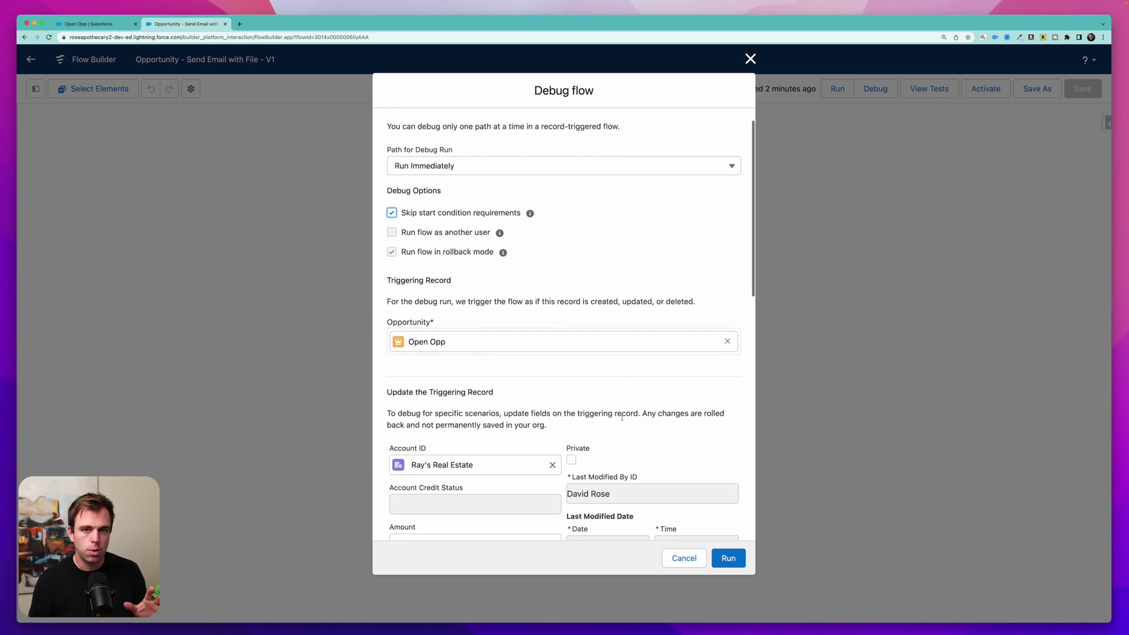
scroll(622, 418, "down", 4)
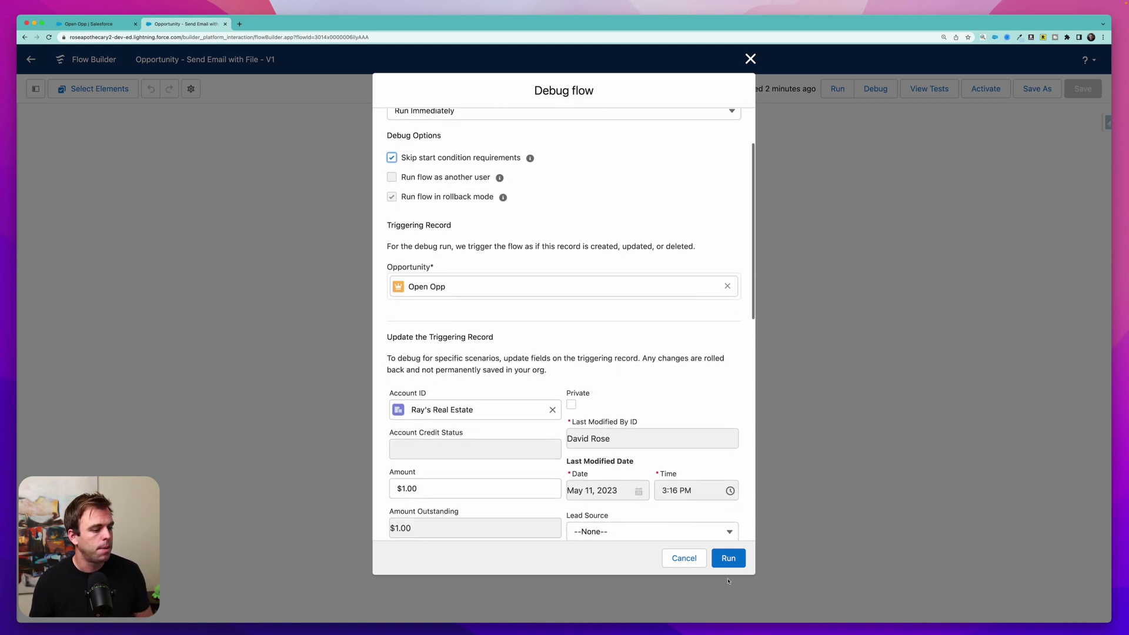
left_click(729, 559)
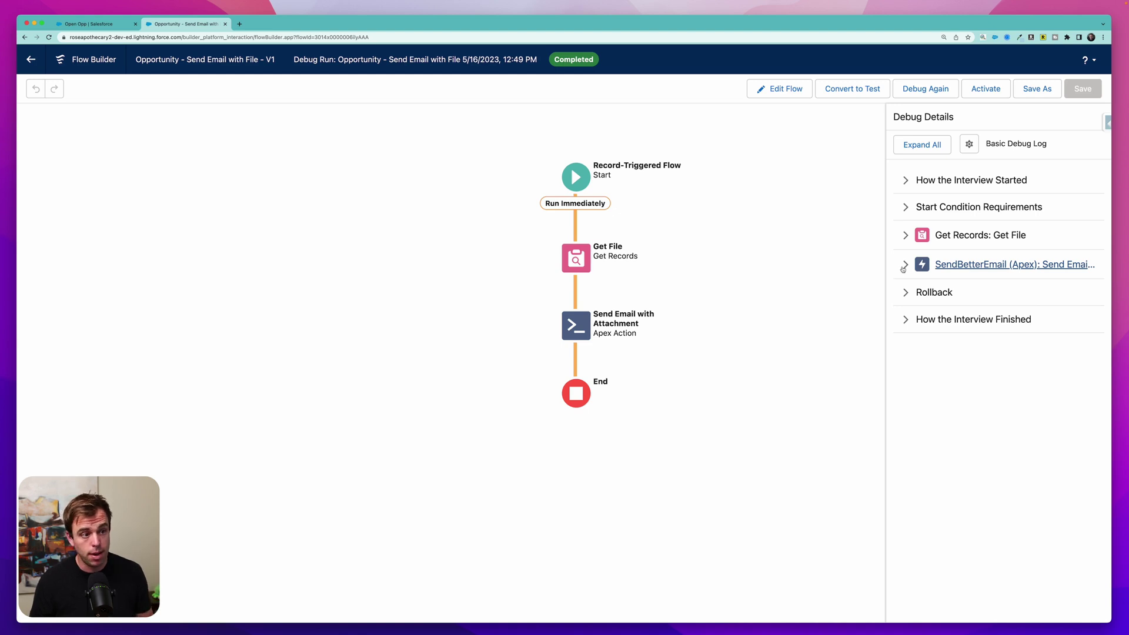
left_click(907, 266)
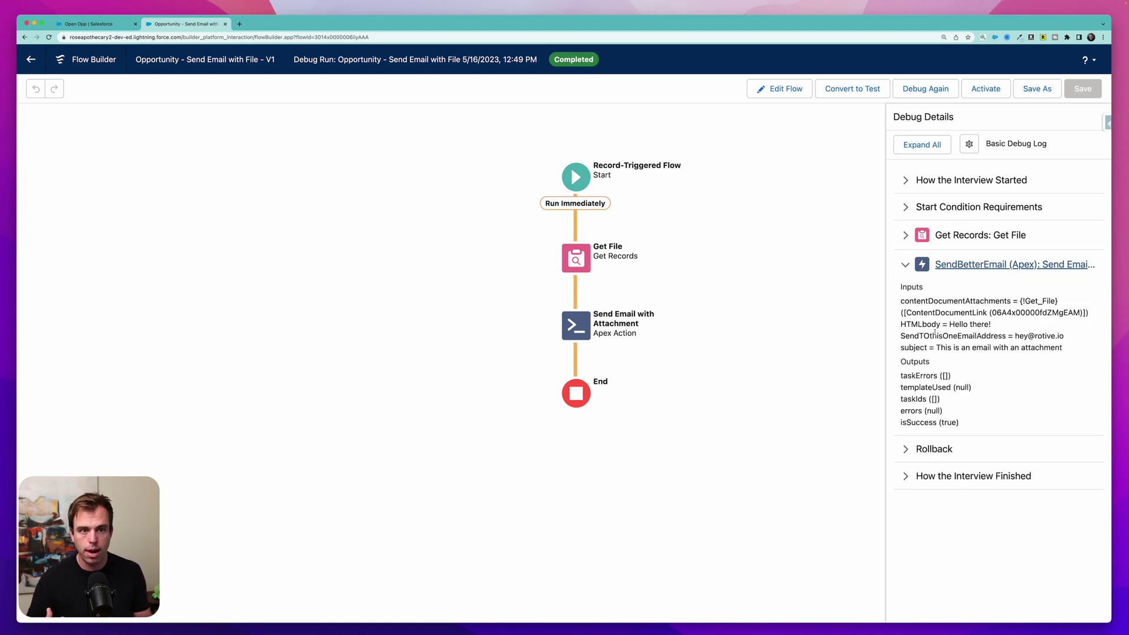
- Check the debug log's 'Hello there!' body and subject values, then activate the flow
scroll(959, 351, "up", 5)
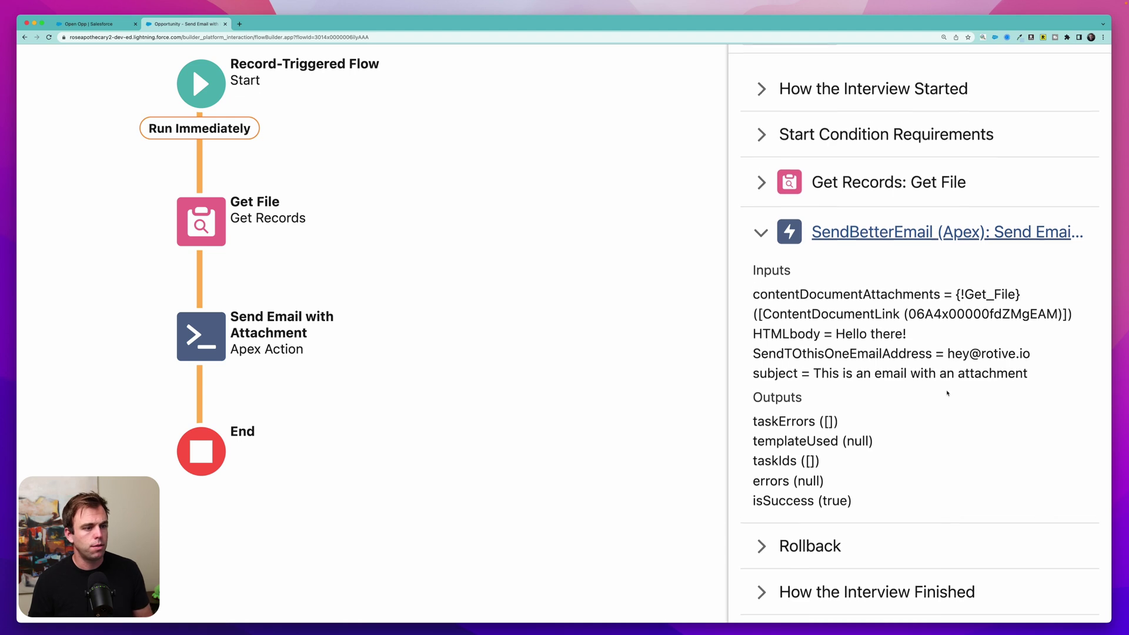
scroll(947, 393, "down", 1)
left_click_drag(908, 309, 1070, 308)
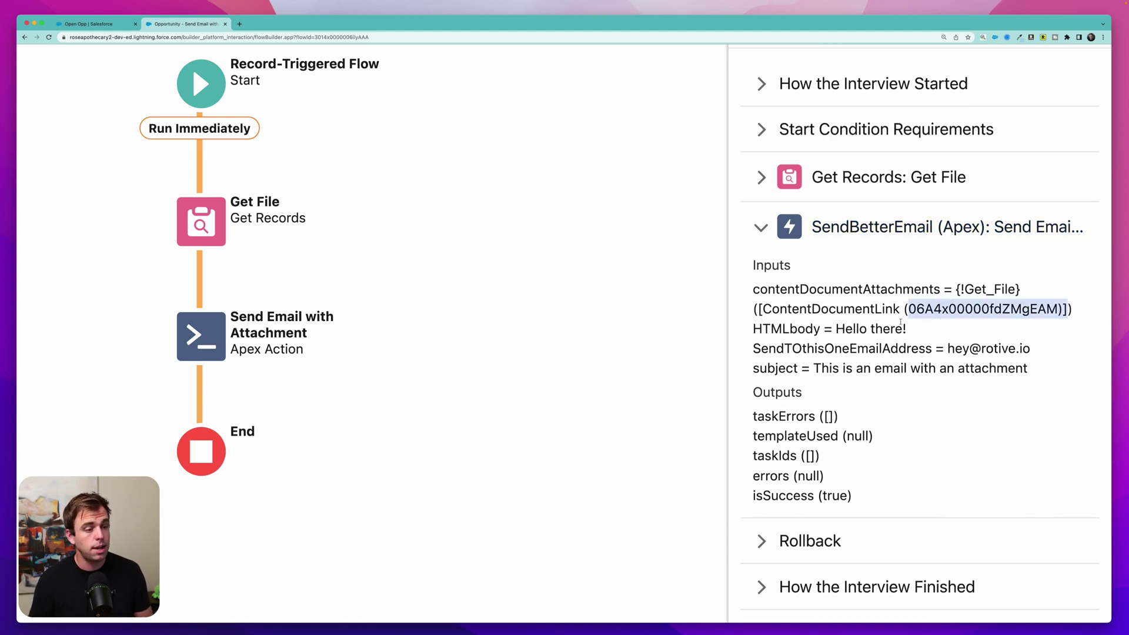
left_click_drag(836, 329, 1038, 348)
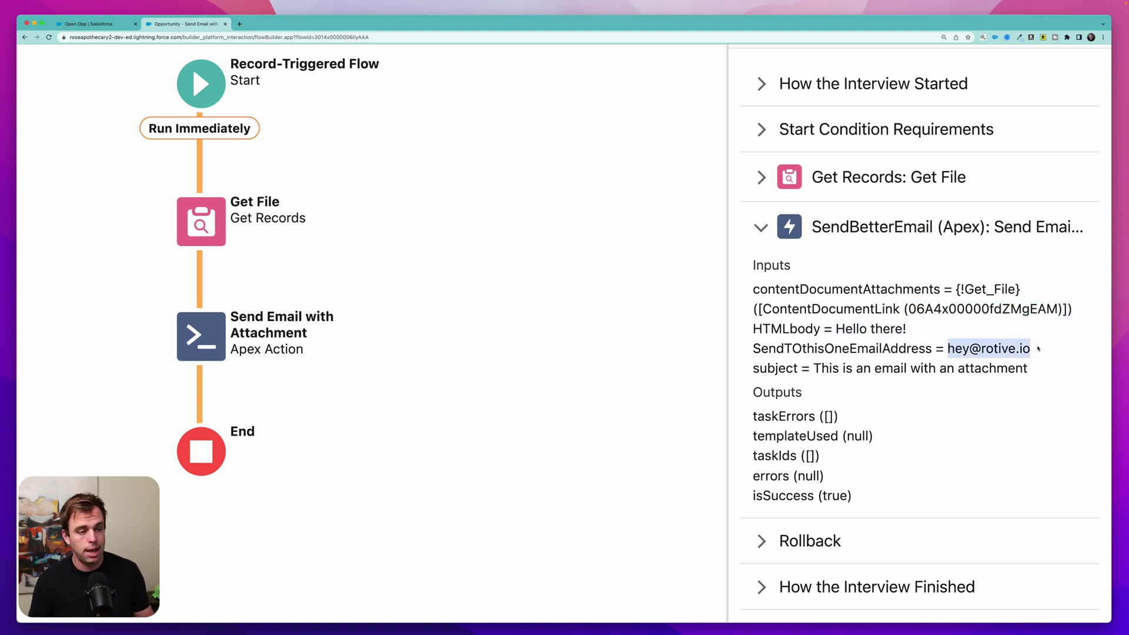
scroll(1006, 395, "down", 2)
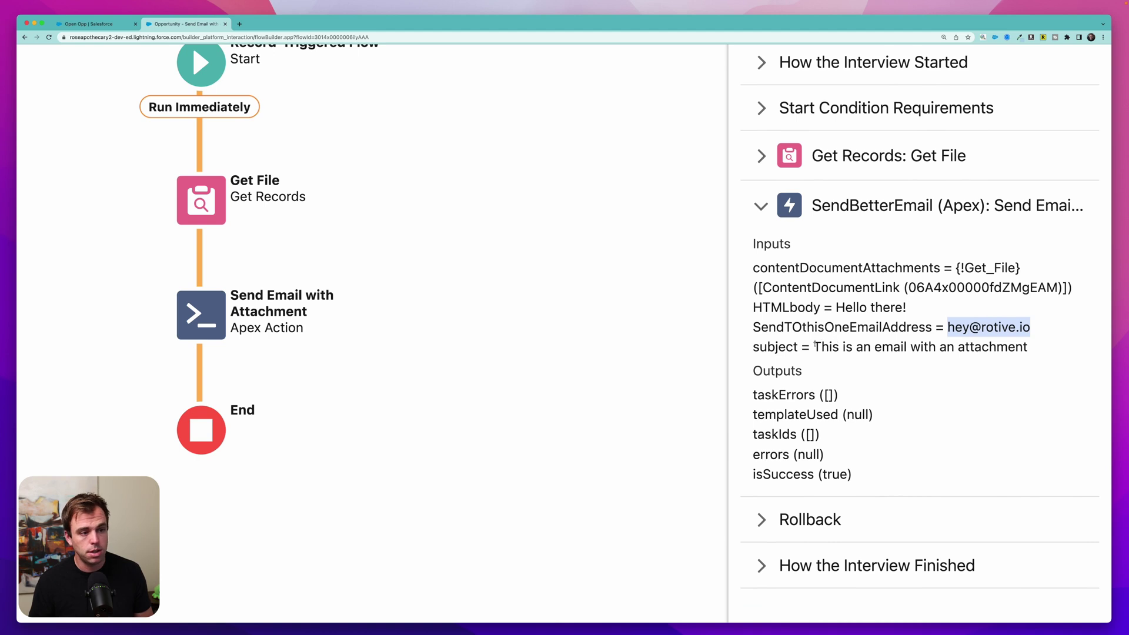
left_click_drag(815, 347, 1040, 341)
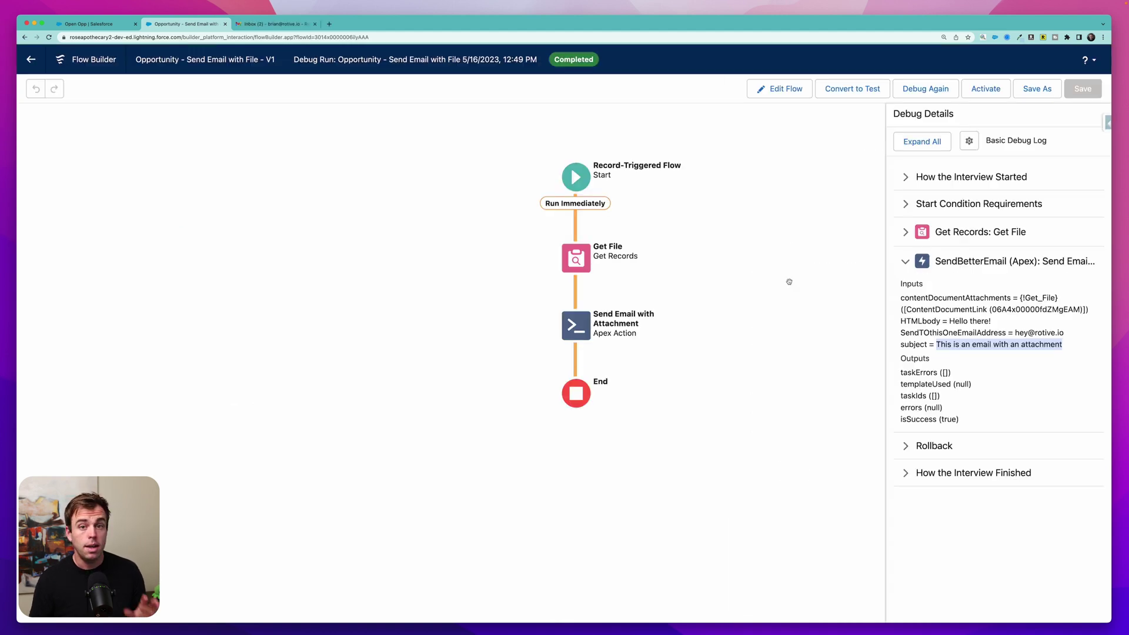
left_click(988, 89)
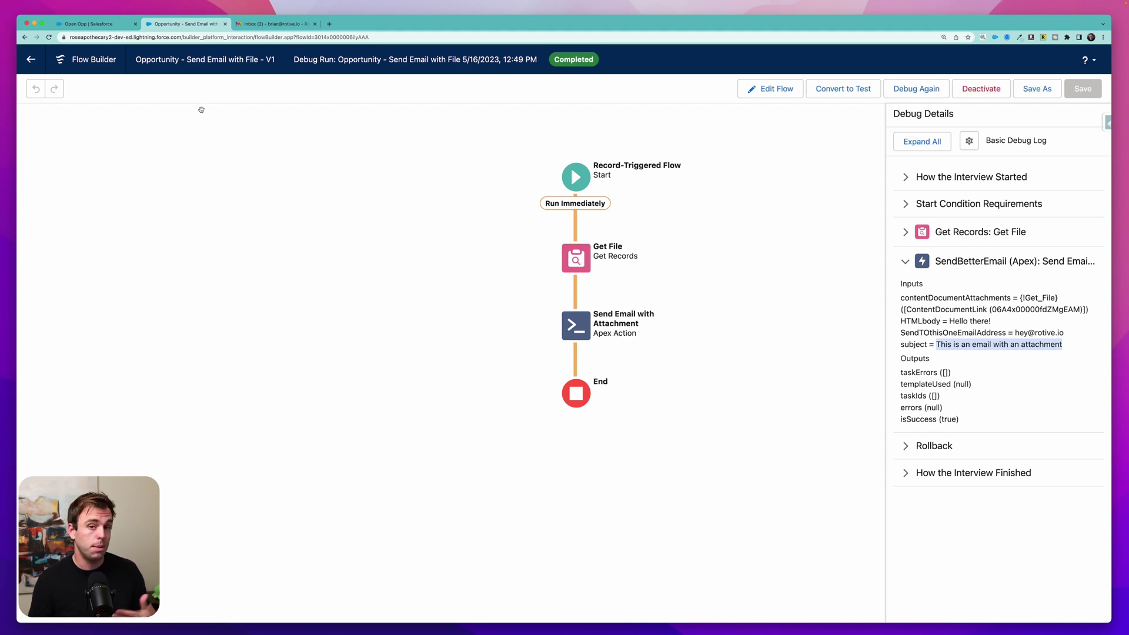
- Mark Open Opp's stage as Proposal/Price Quote and check Gmail for the triggered email
key("ctrl+shift+Tab")
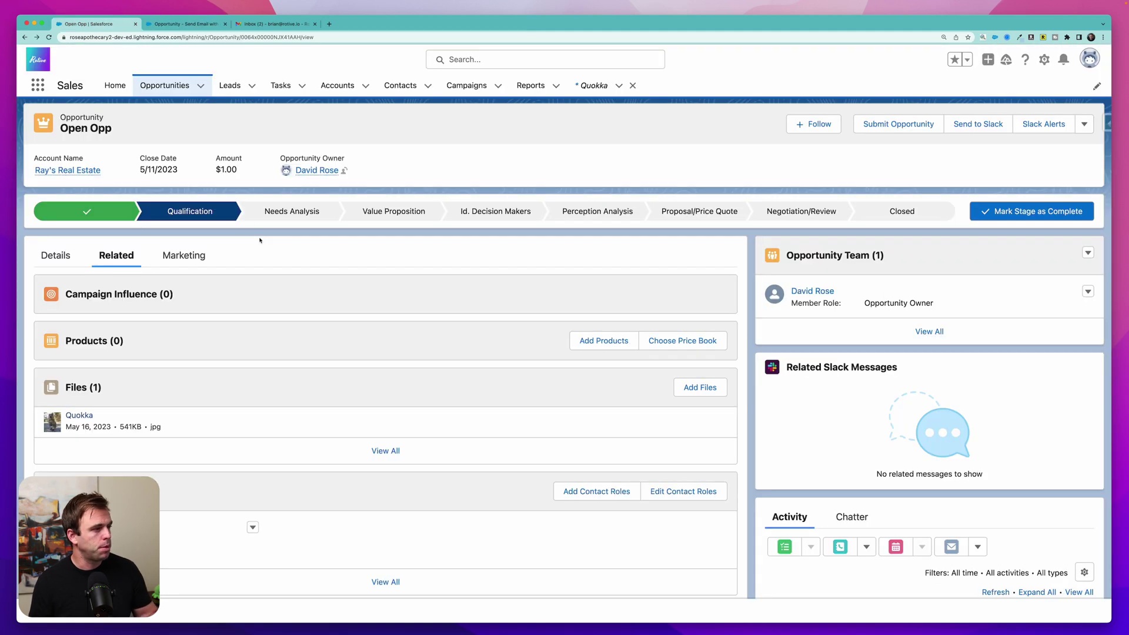
left_click(700, 213)
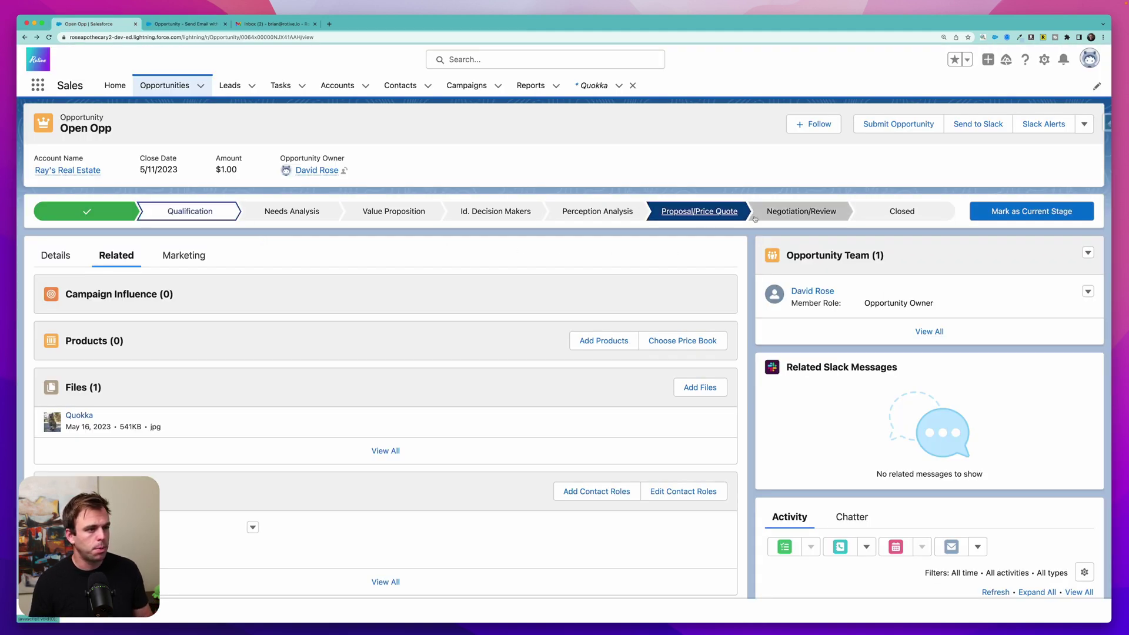
left_click(1032, 211)
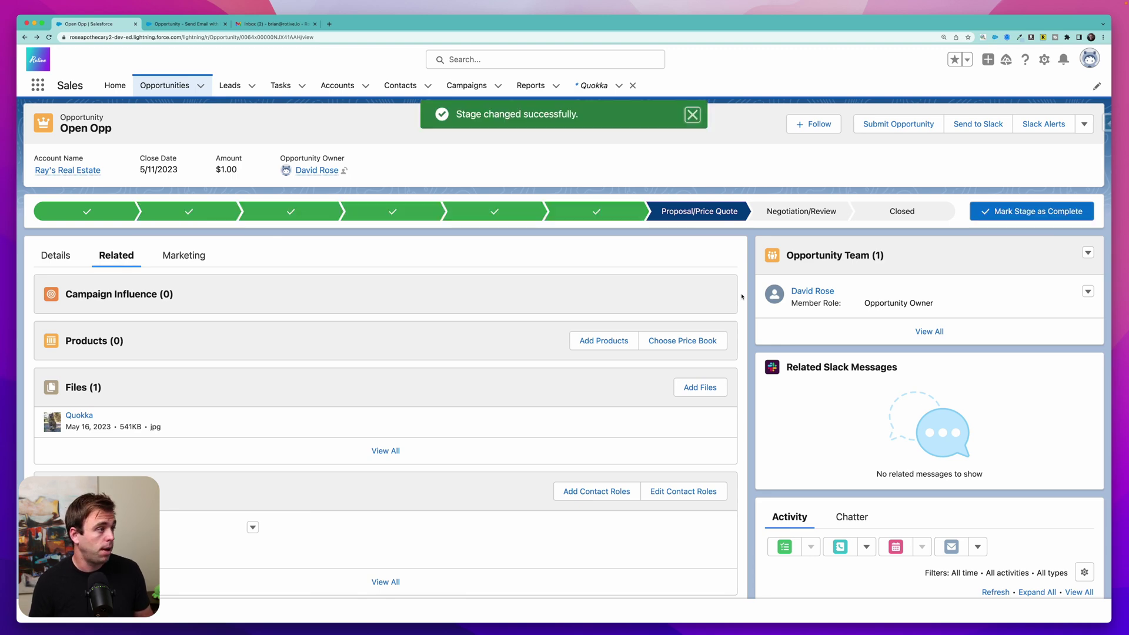
key("ctrl+shift+Tab")
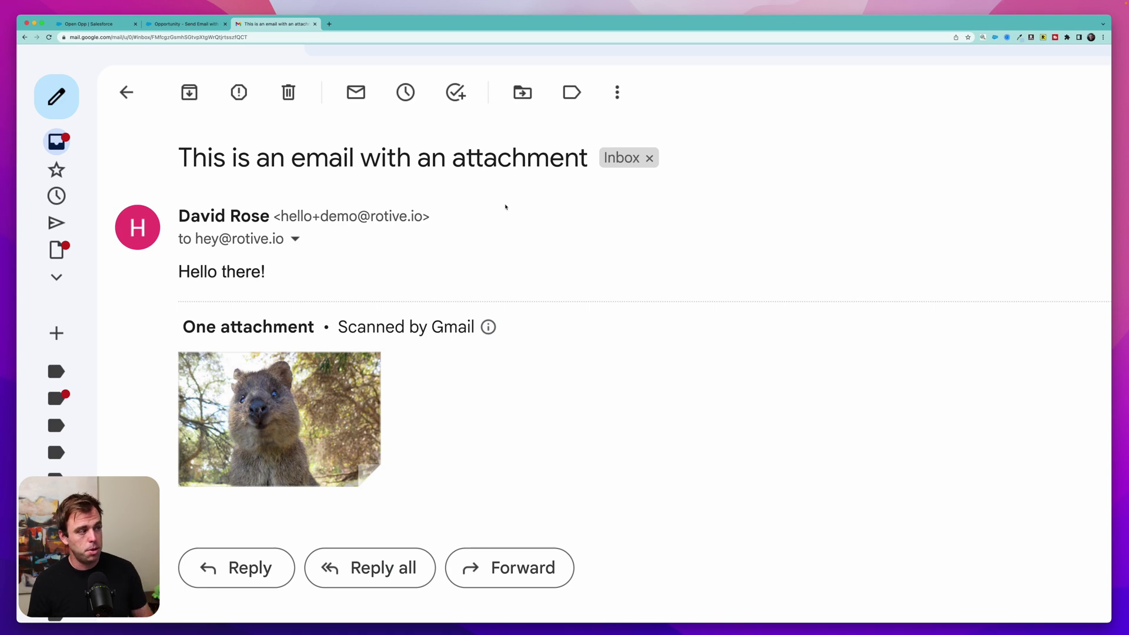
- Scroll the received Gmail message down to its Quokka.jpg attachment (541 KB)
scroll(397, 275, "down", 2)
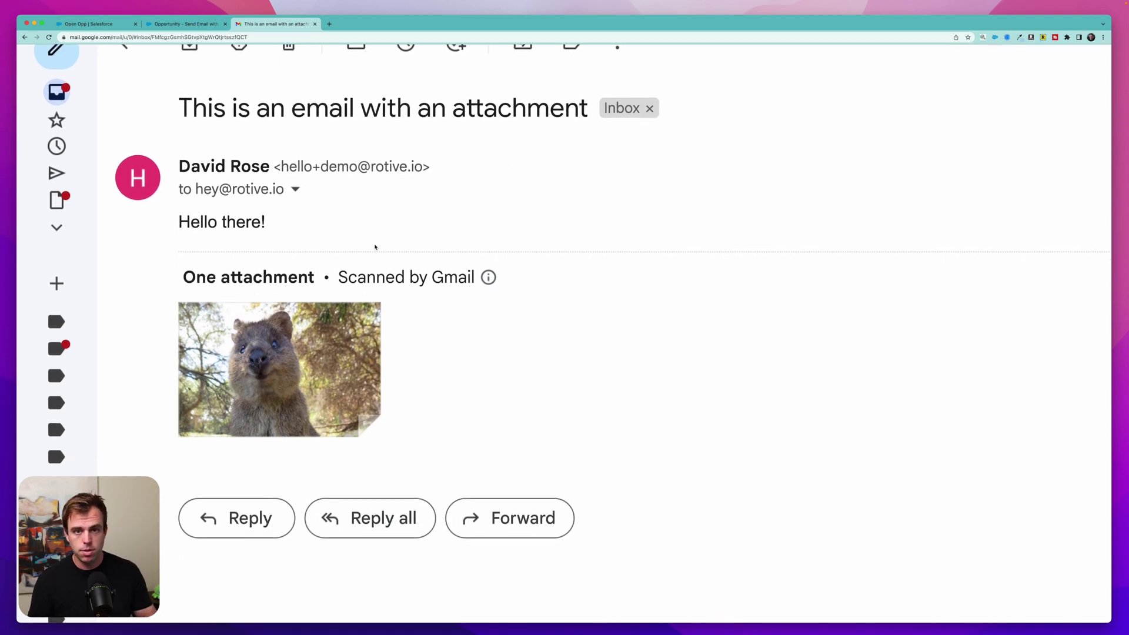
scroll(364, 250, "down", 2)
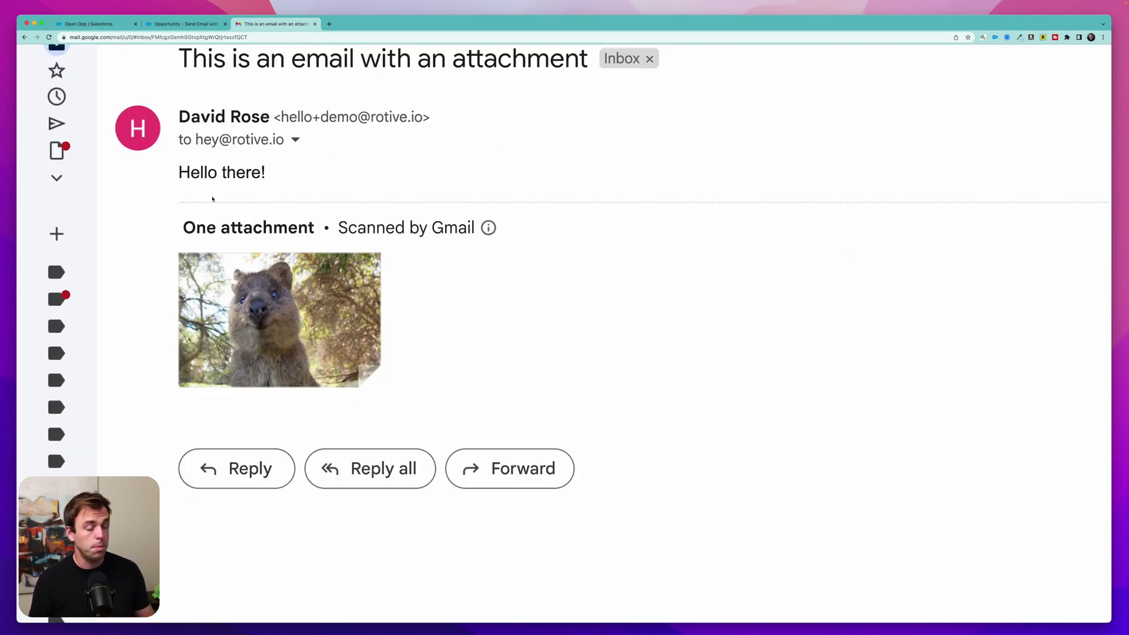
scroll(169, 257, "down", 2)
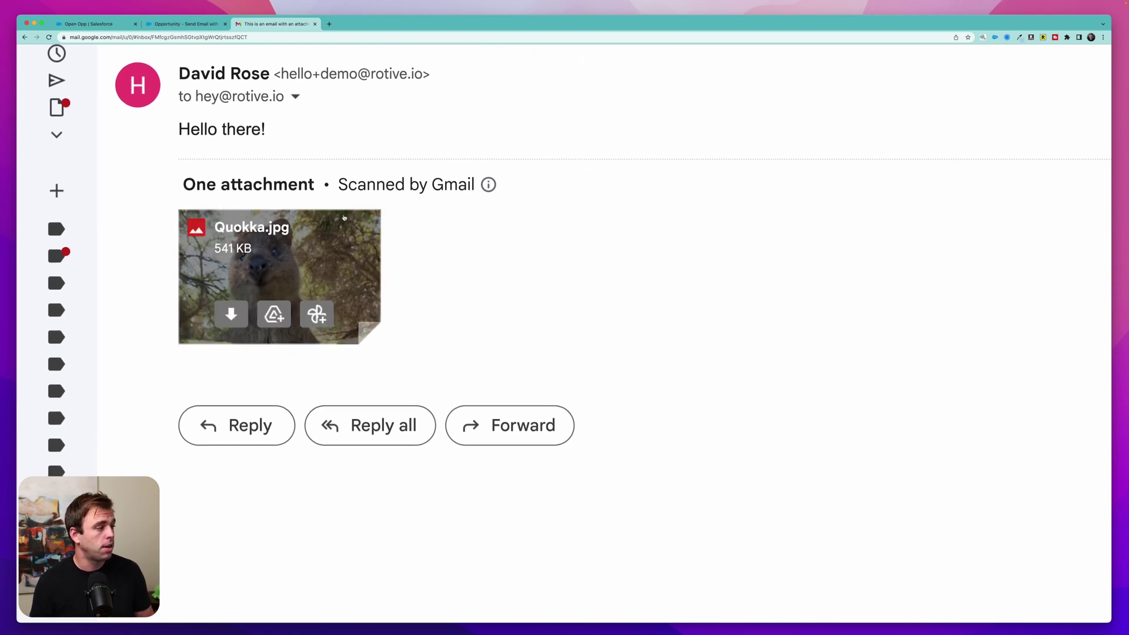